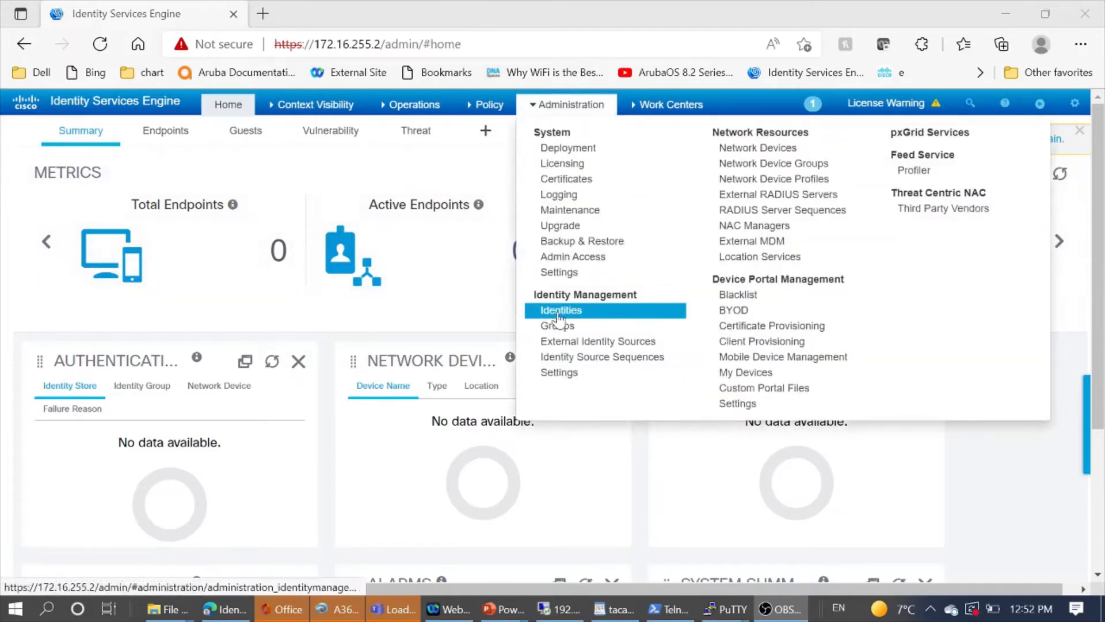
View the three existing users under Identity Management > Identities
left_click(559, 314)
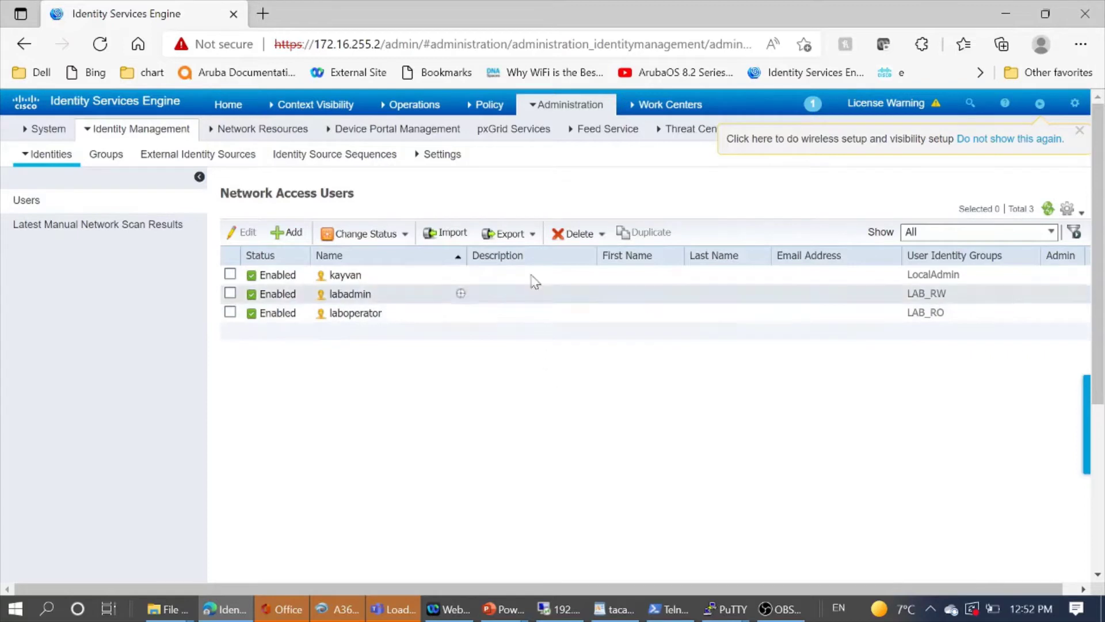
mouse_move(566, 104)
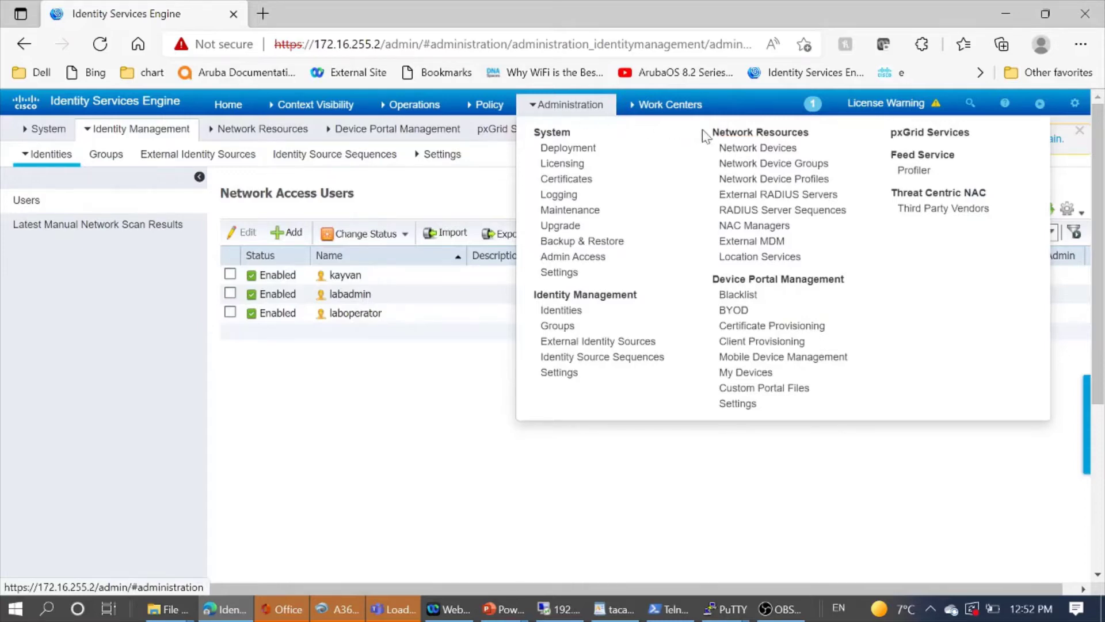
Show Network Device Groups with All Device Types expanded into Switches and Wireless
left_click(745, 164)
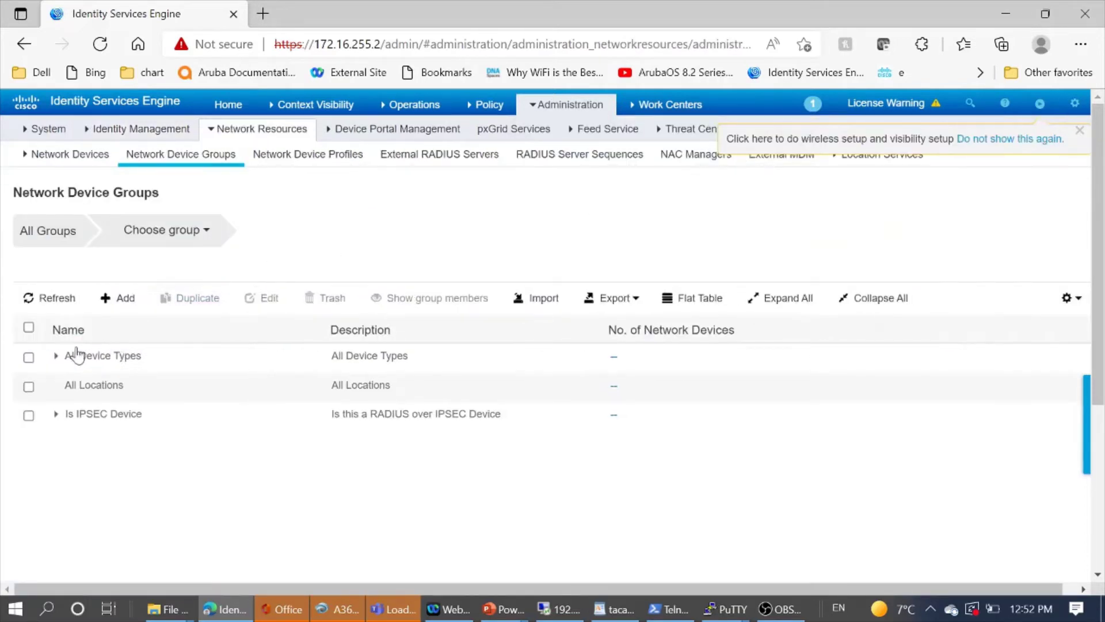
left_click(54, 365)
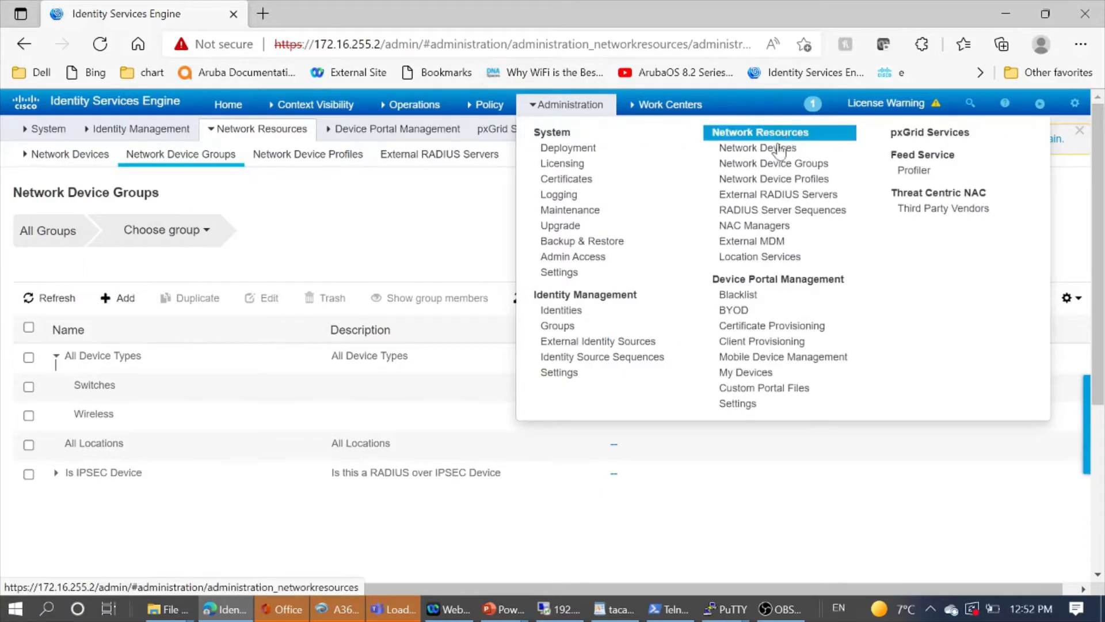
Start a new network device SW3 at 172.16.255.12 with device type Switches
left_click(772, 148)
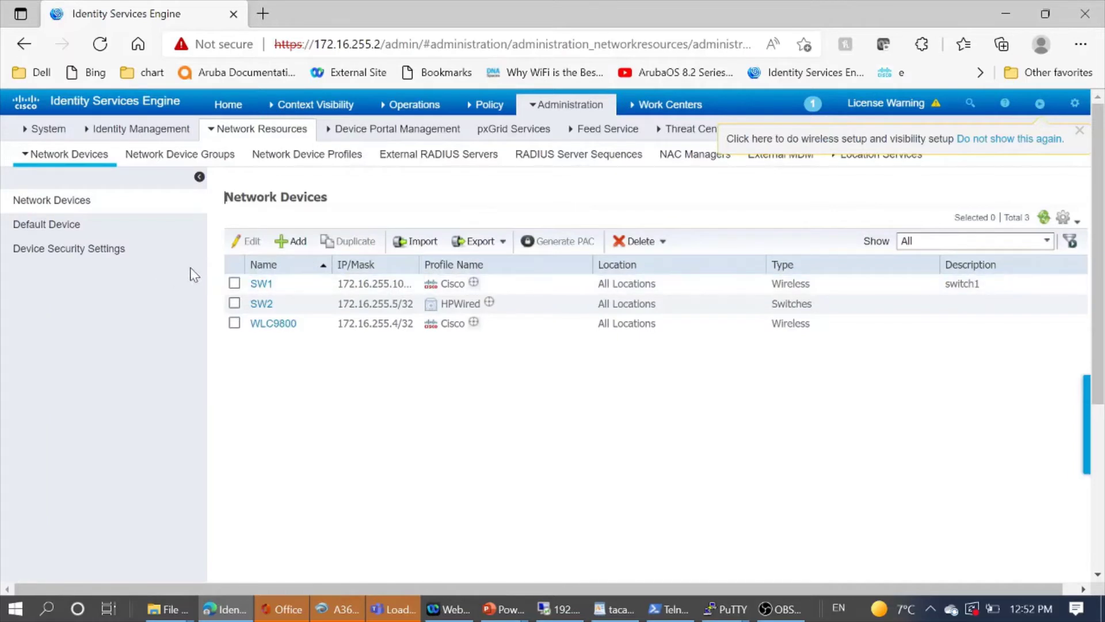
left_click(293, 245)
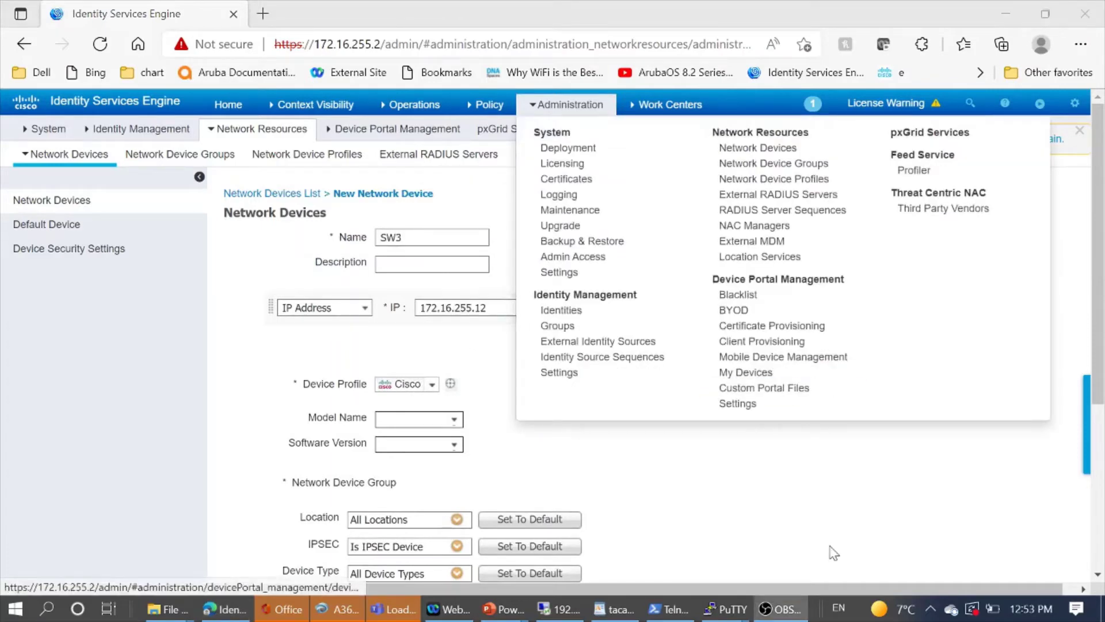
scroll(800, 475, "down", 4)
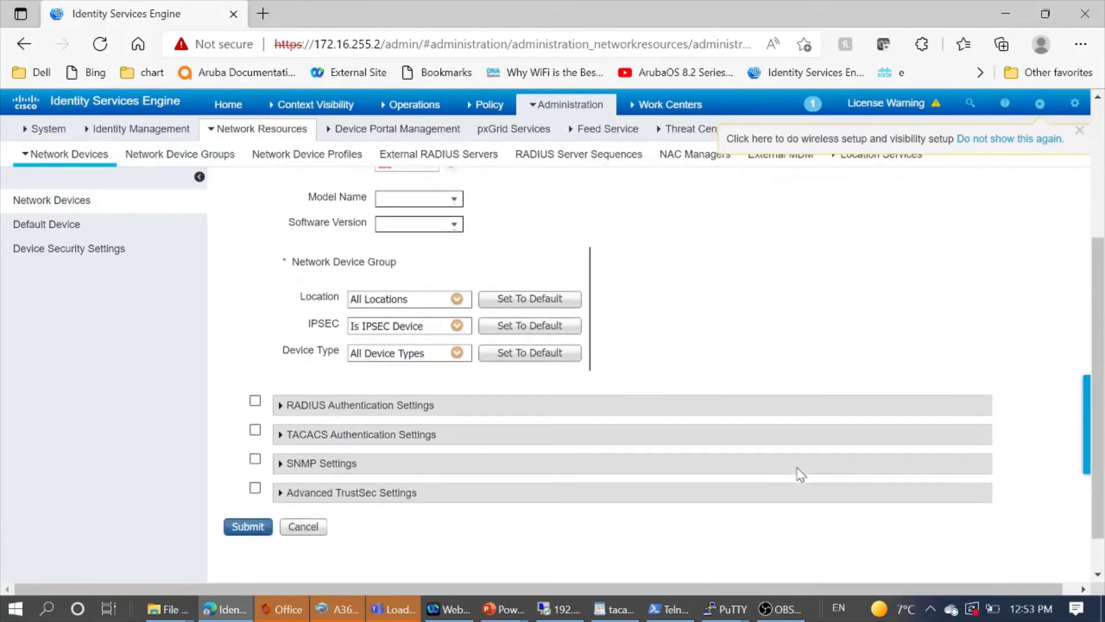
scroll(800, 475, "up", 2)
scroll(800, 475, "up", 1)
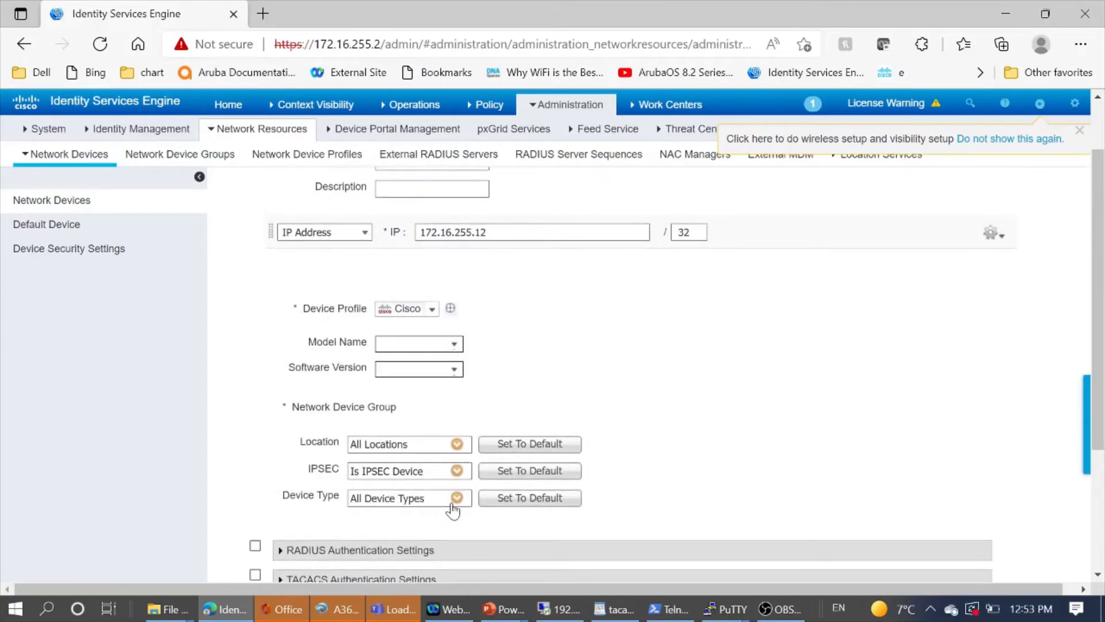
left_click(458, 500)
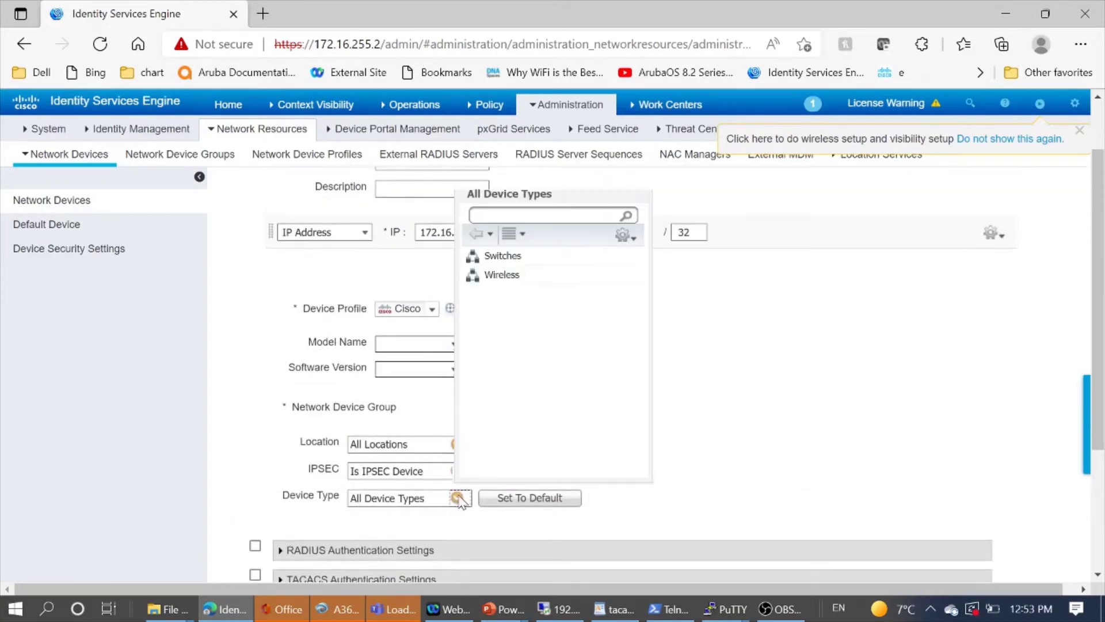
left_click(495, 259)
scroll(585, 339, "down", 2)
scroll(585, 339, "down", 2)
left_click(255, 429)
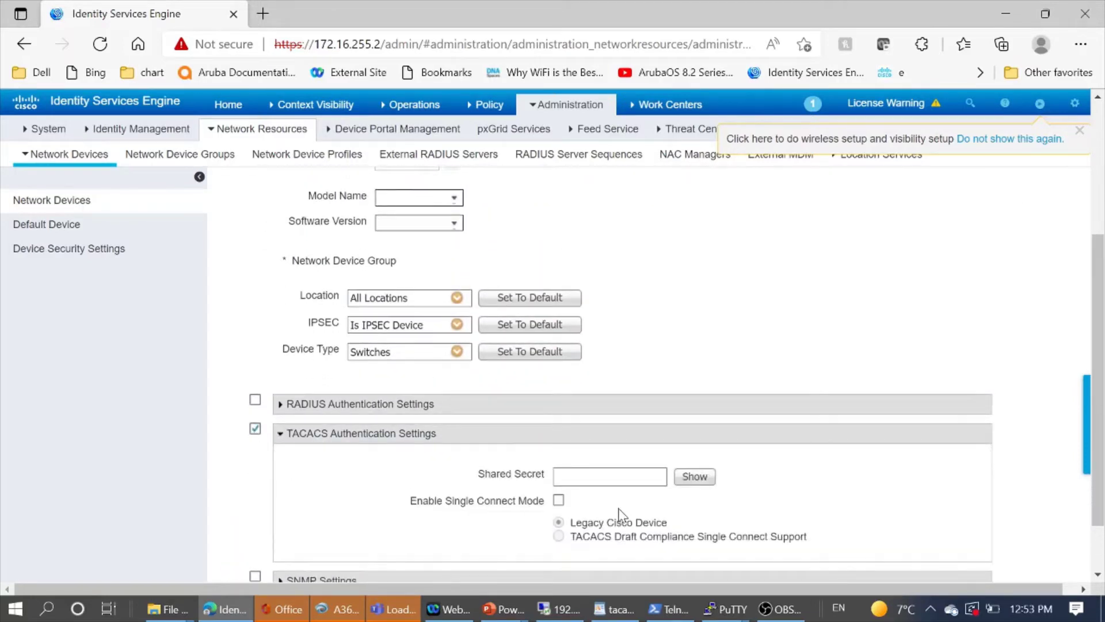
left_click(612, 478)
left_click(709, 473)
scroll(693, 485, "down", 2)
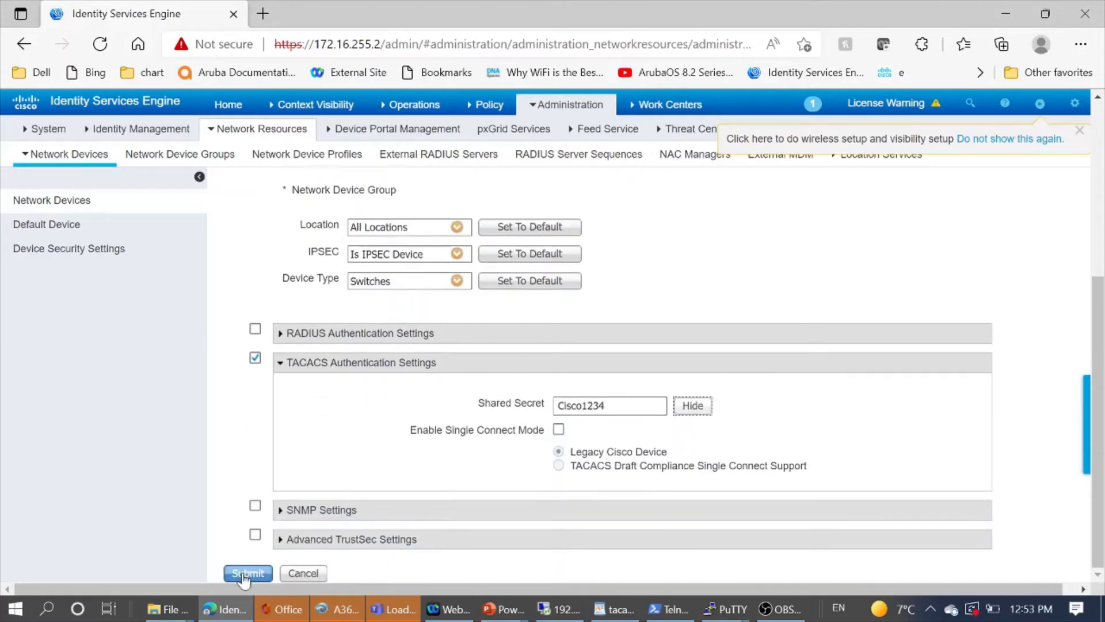
left_click(245, 576)
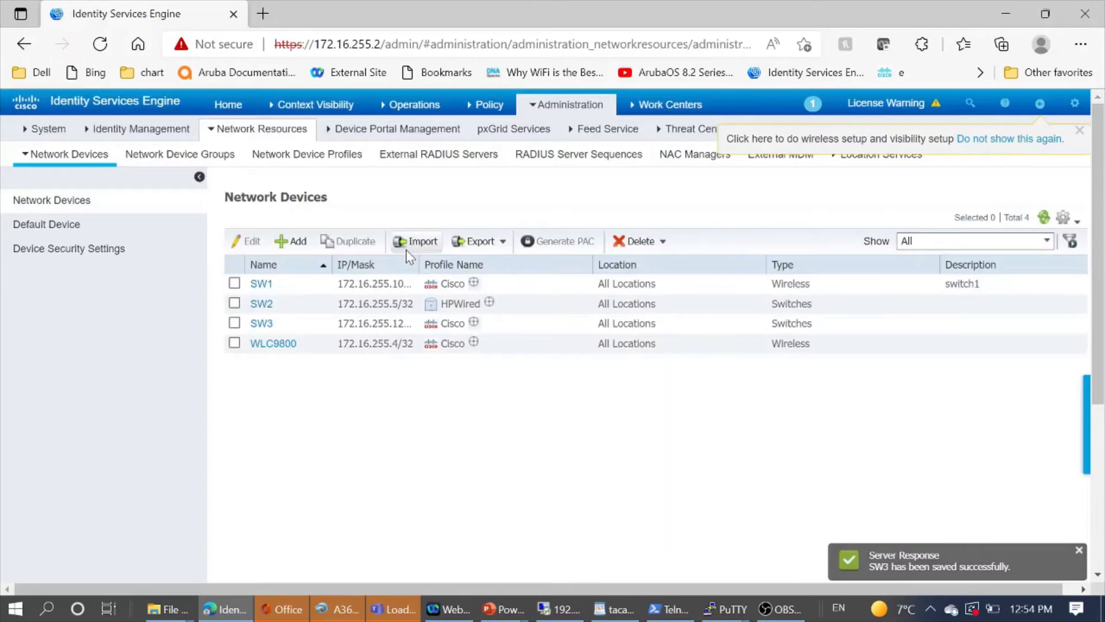
mouse_move(670, 104)
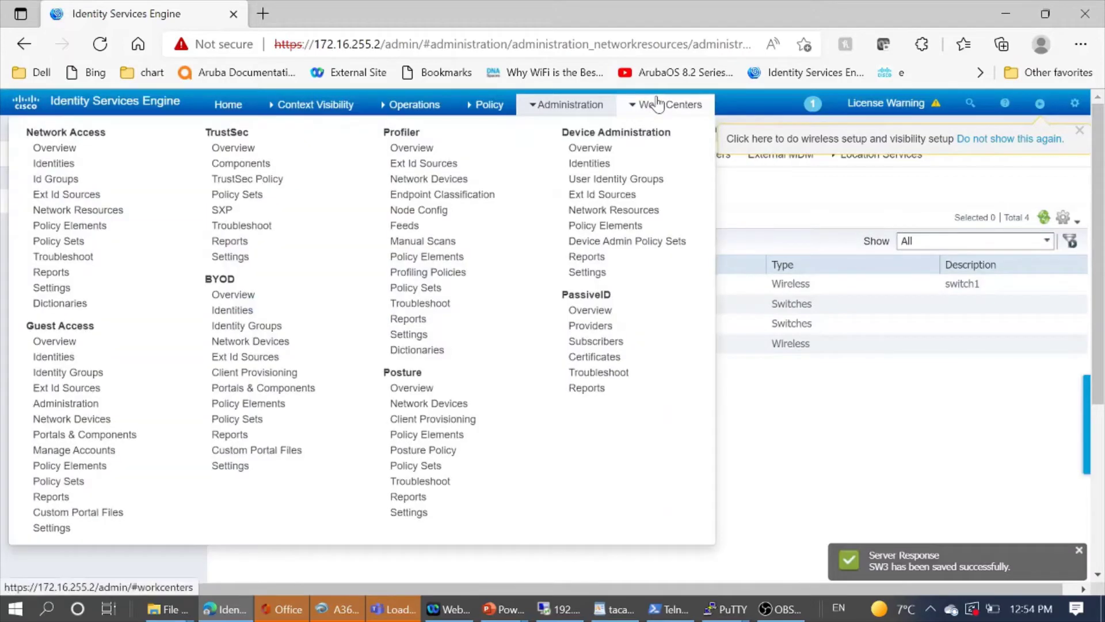
Check LAB_RO_Profile's privilege level 5 in TACACS Profiles, leaving without saving
left_click(647, 134)
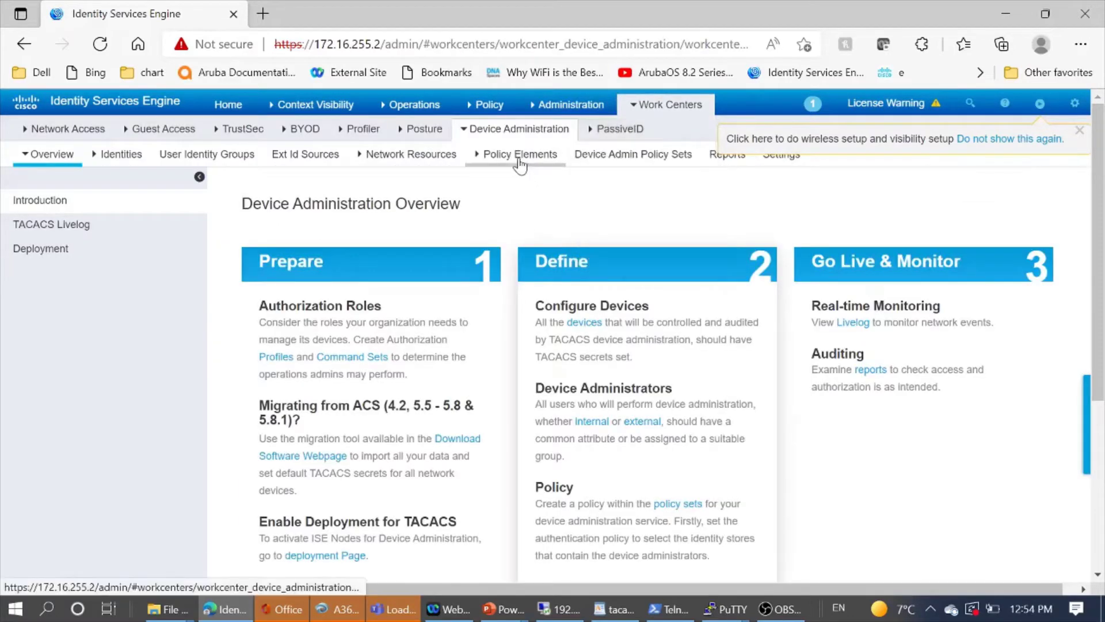
left_click(520, 155)
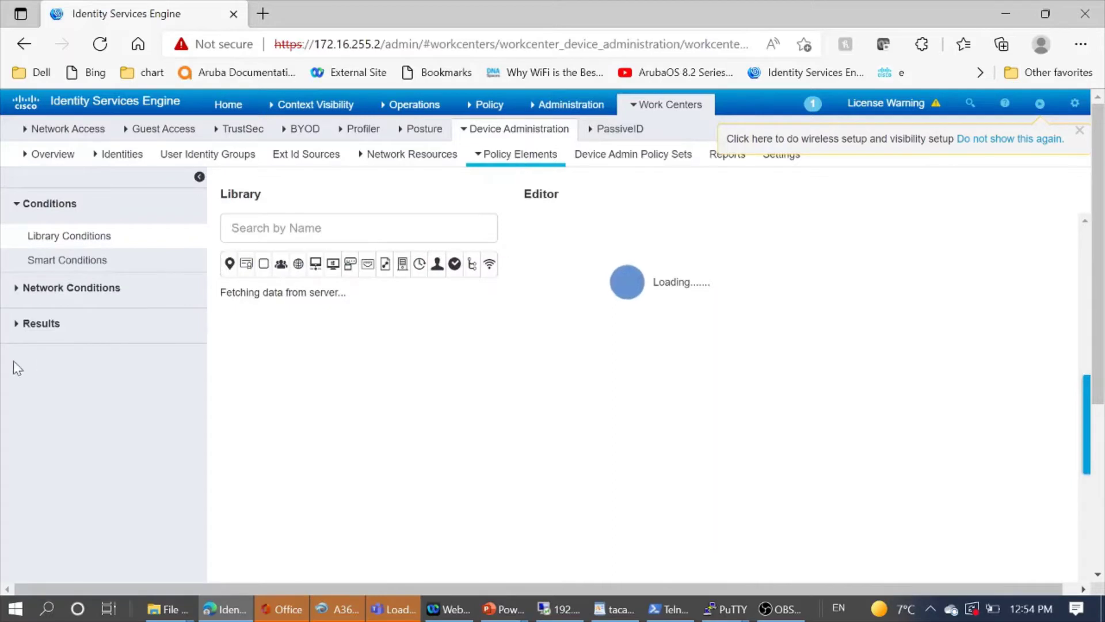
left_click(38, 326)
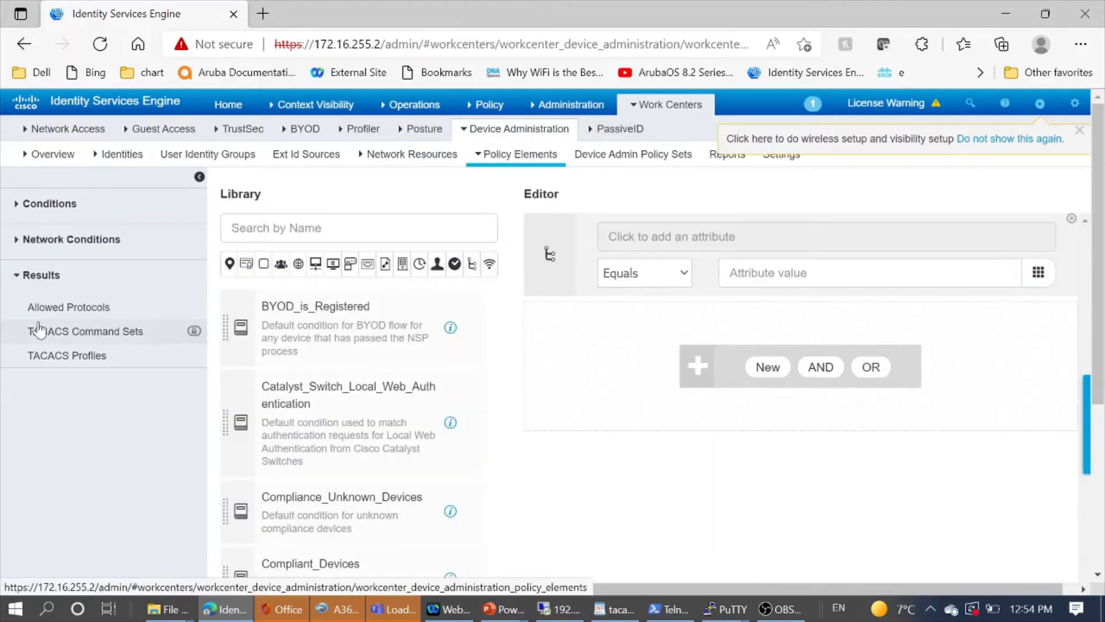
left_click(46, 357)
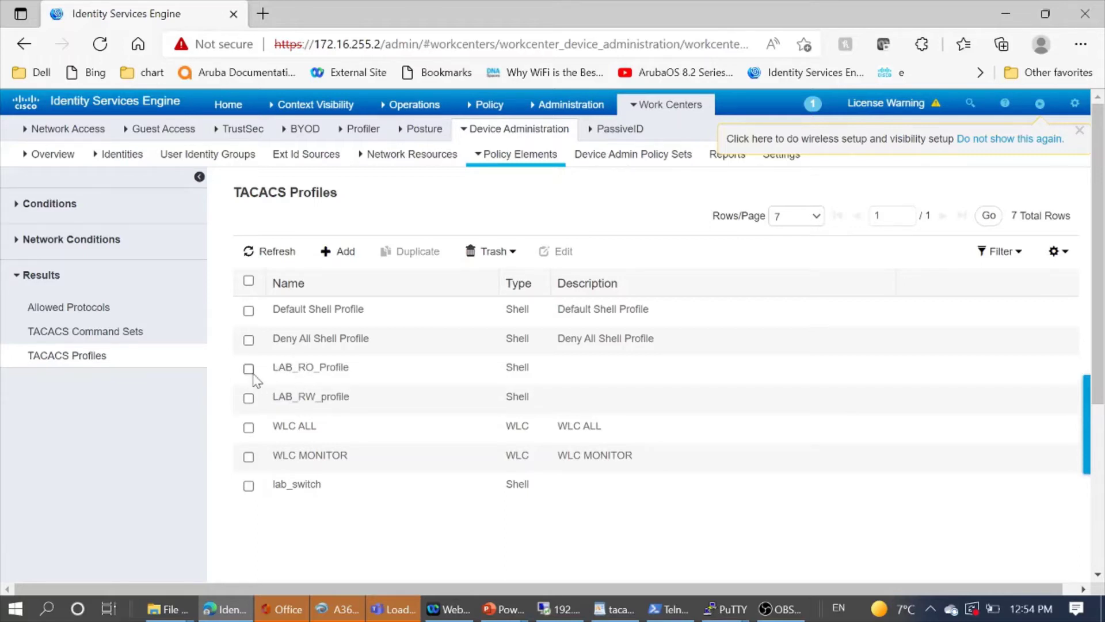
left_click(249, 369)
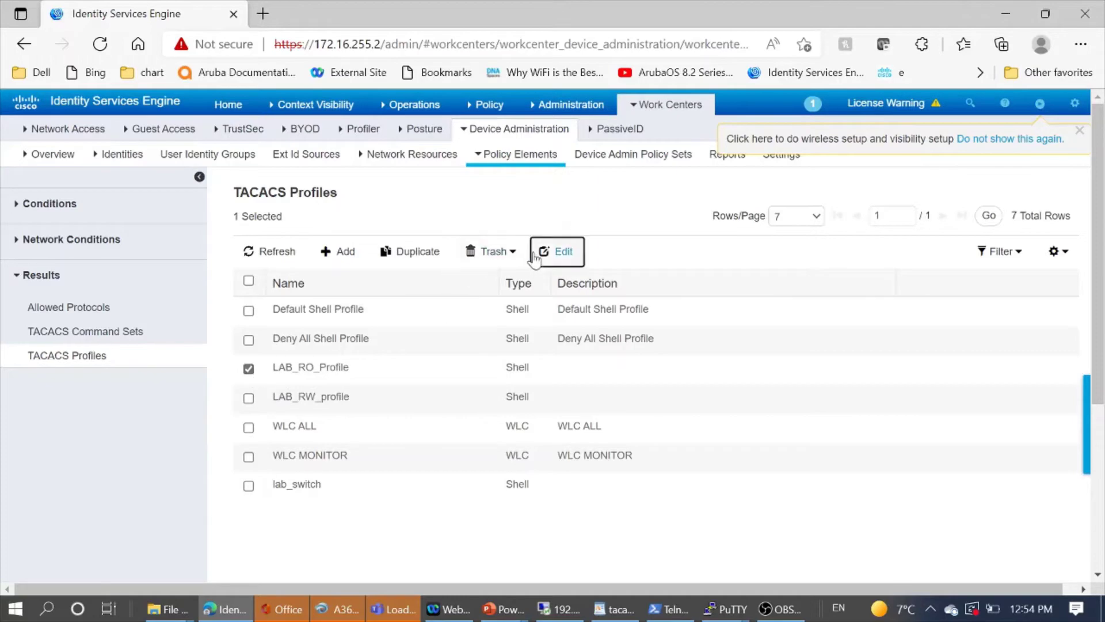
left_click(556, 251)
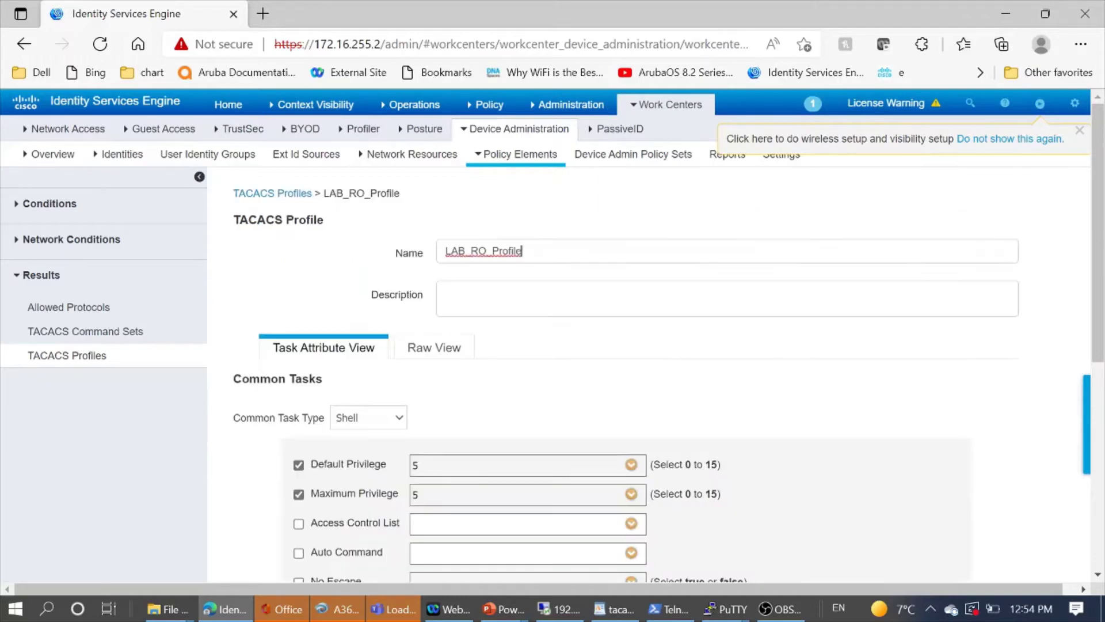
left_click(72, 356)
left_click(786, 221)
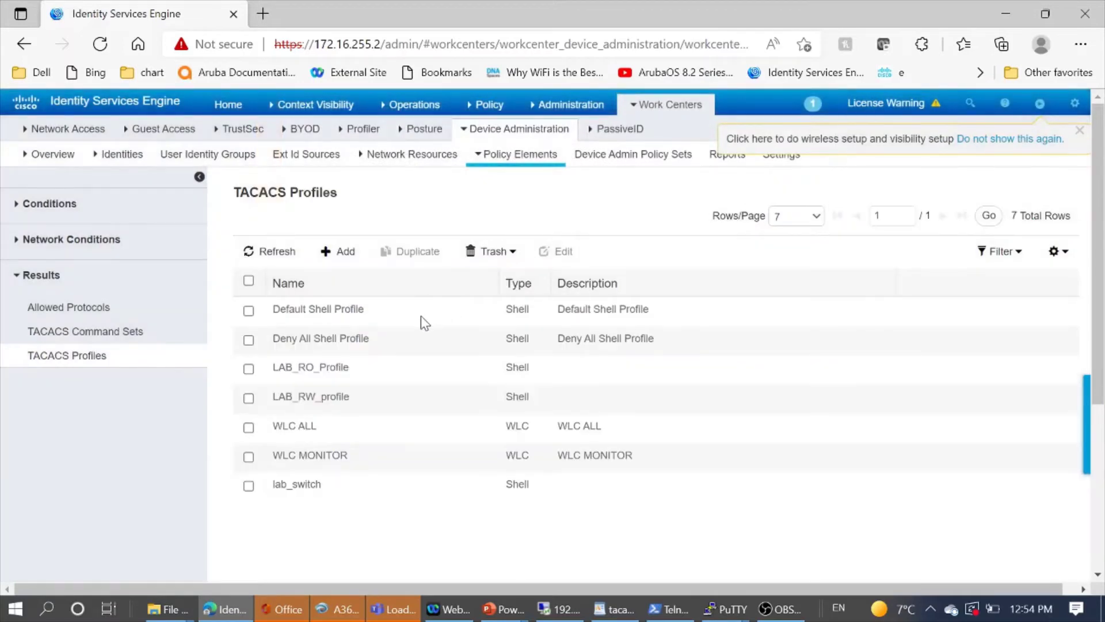
Check LAB_RW_profile's privilege level 15 without saving, then view Device Admin Policy Sets
left_click(248, 398)
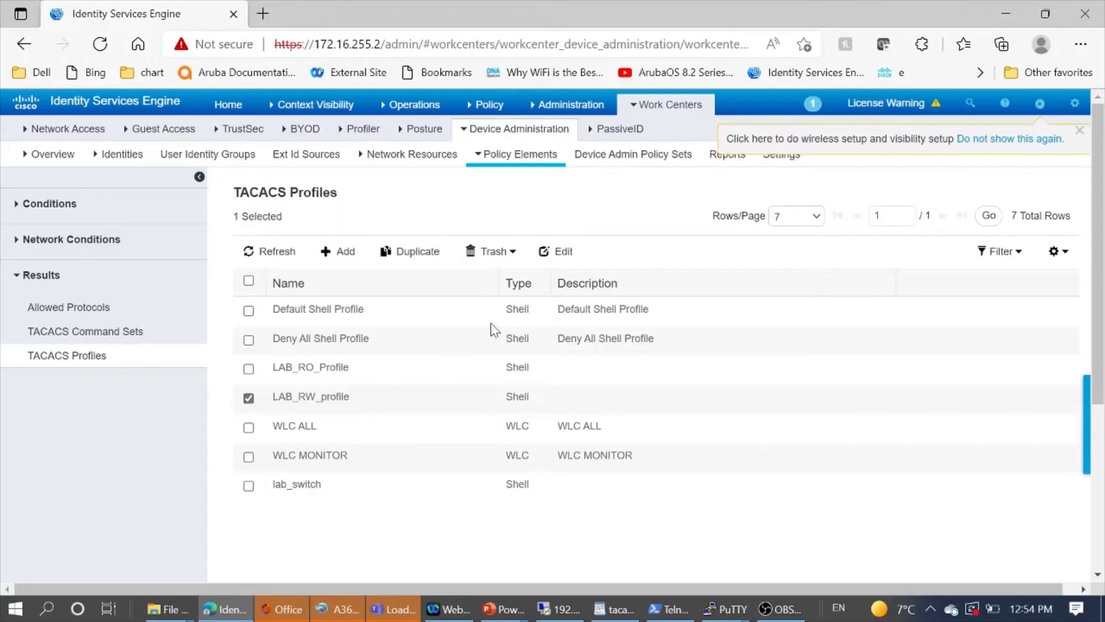
left_click(569, 252)
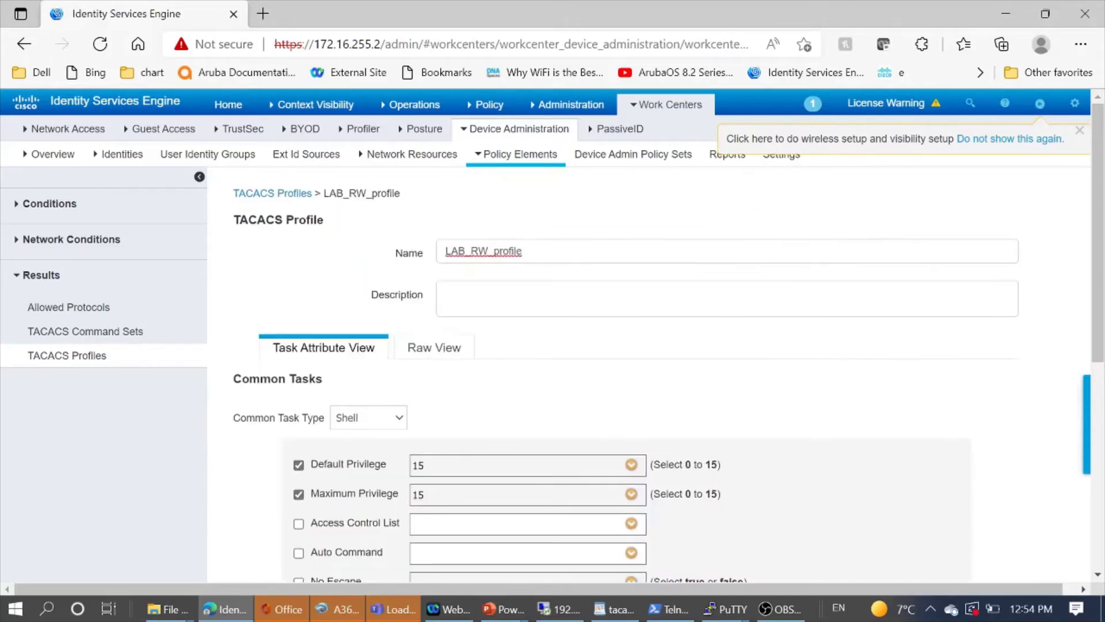
left_click(93, 355)
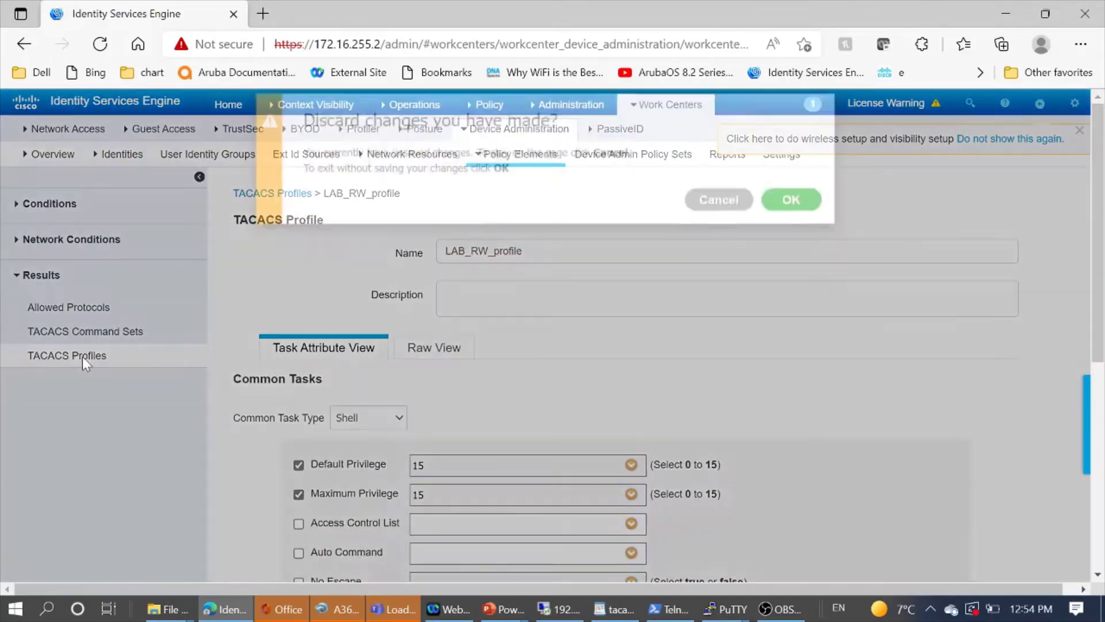
left_click(771, 224)
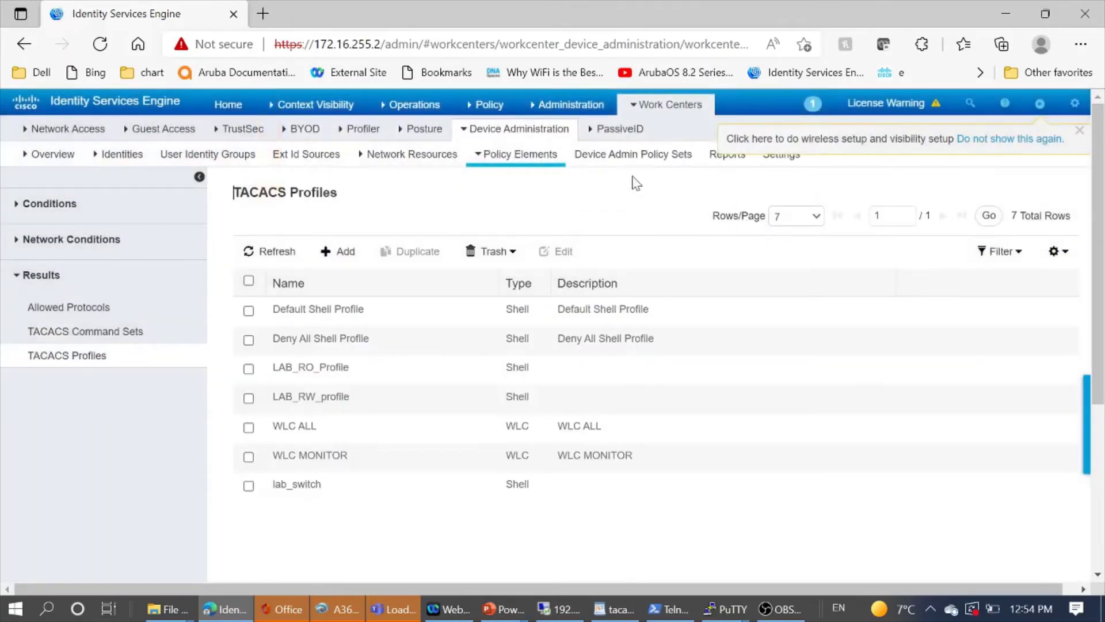
left_click(636, 161)
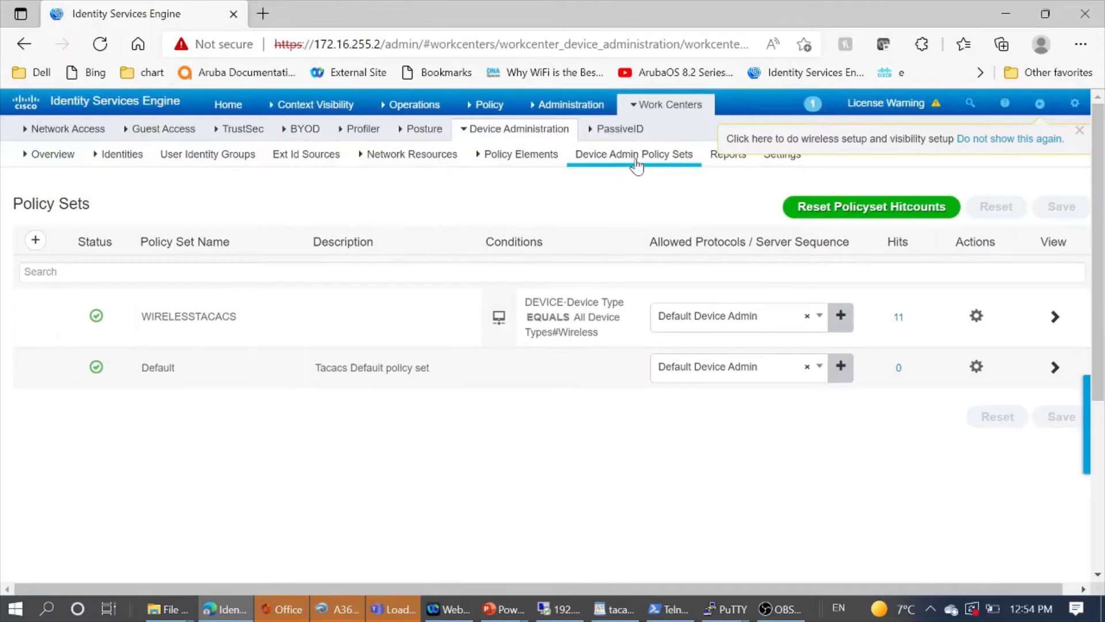
Add a policy set named WIRETACACS with condition All Device Types#Switches
left_click(35, 239)
left_click(167, 310)
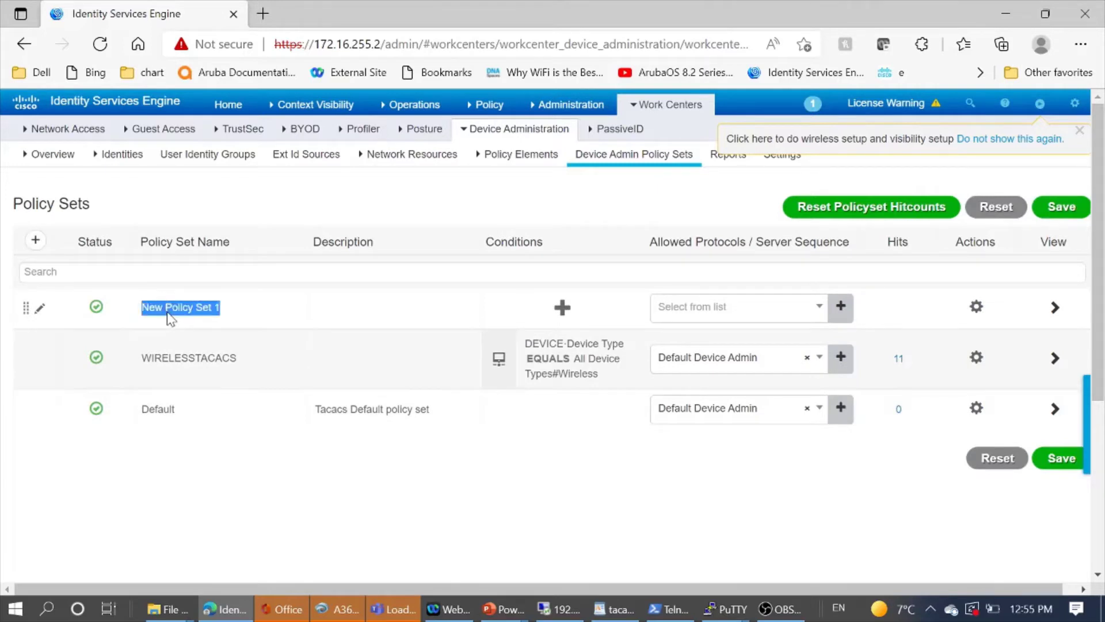
type("WIRE")
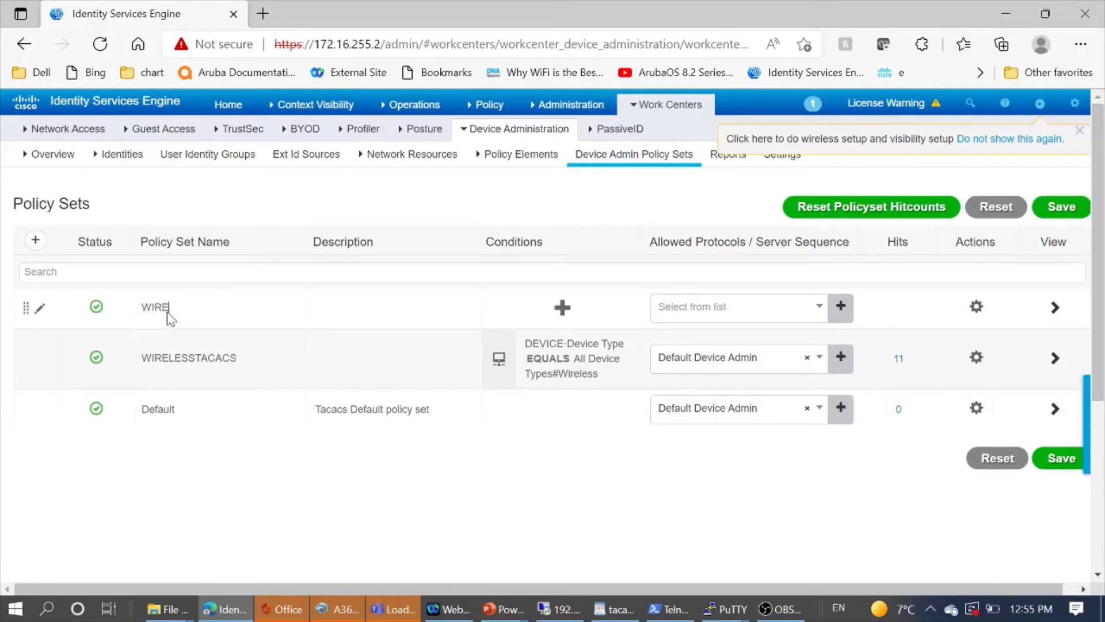
type("ACS")
left_click(582, 312)
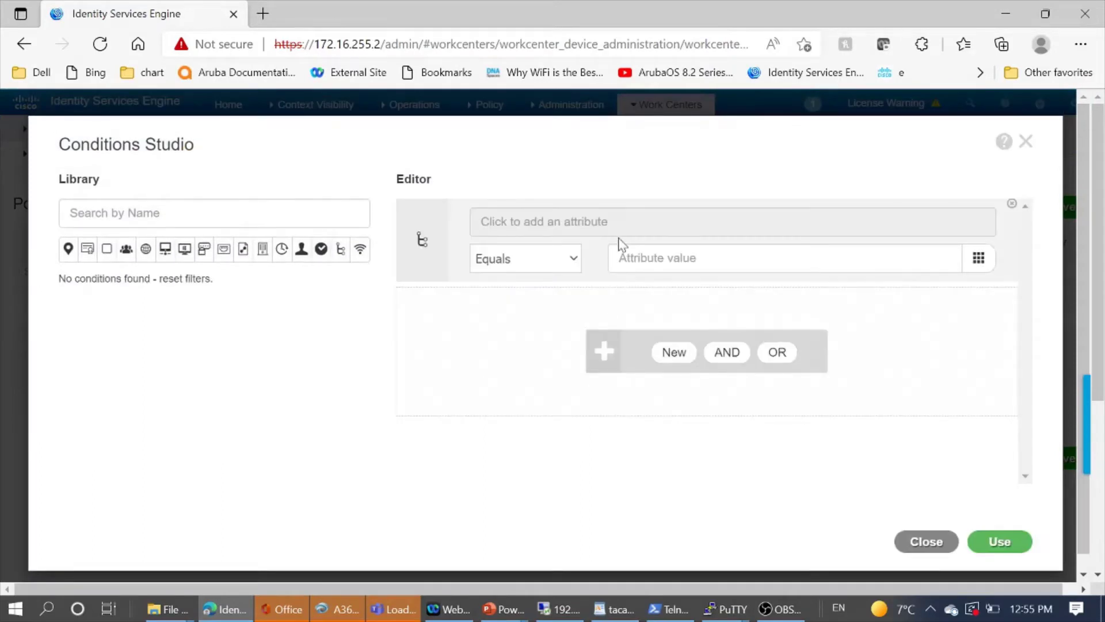
left_click(615, 233)
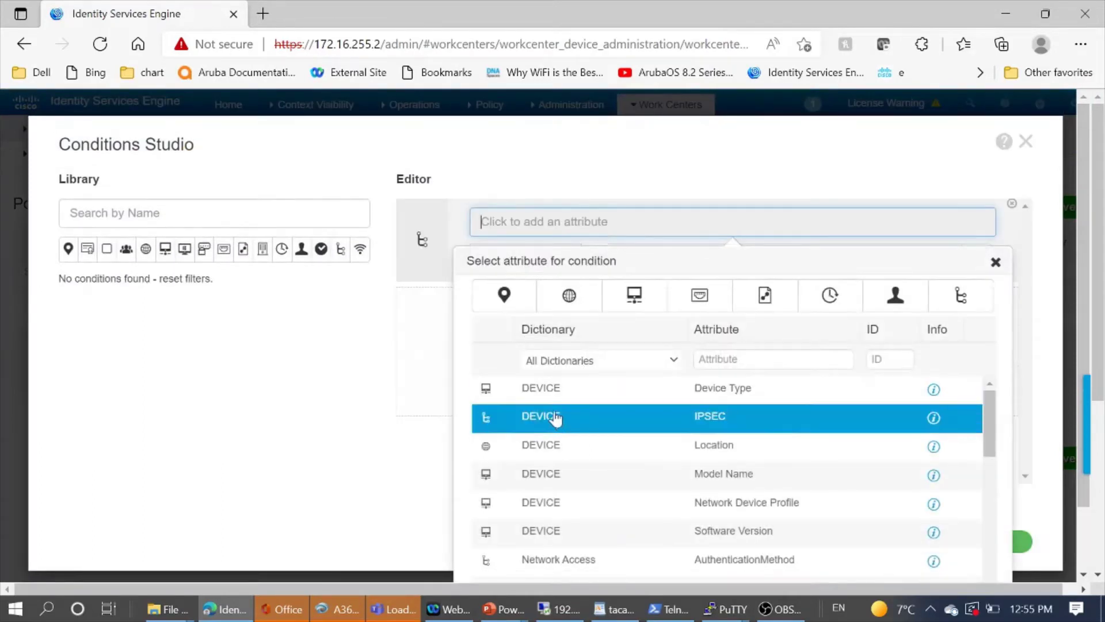
left_click(555, 389)
left_click(630, 271)
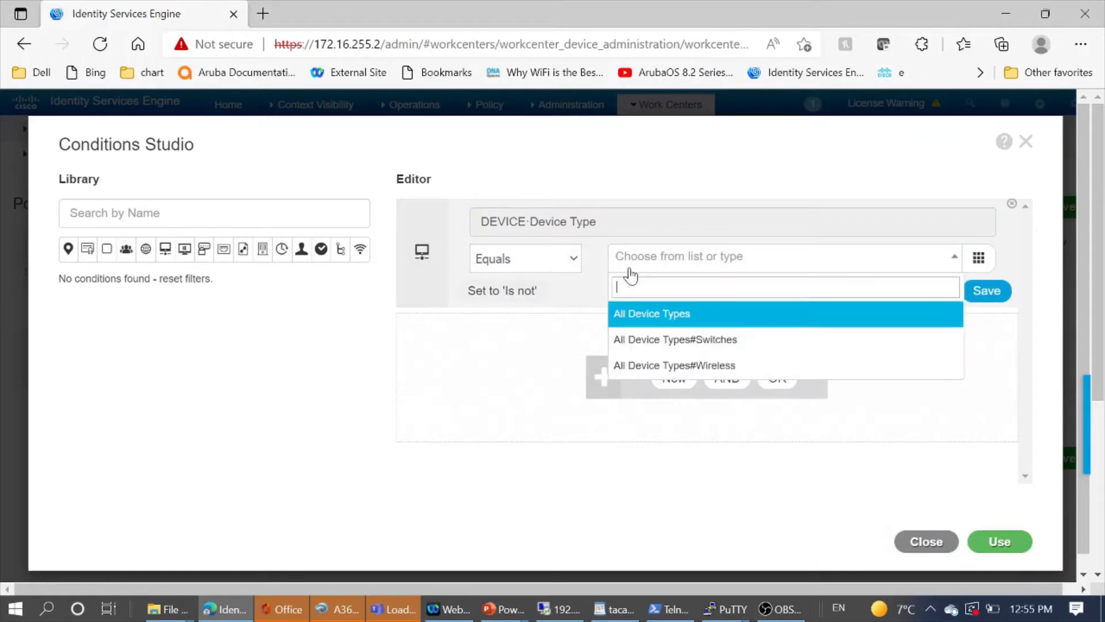
left_click(642, 341)
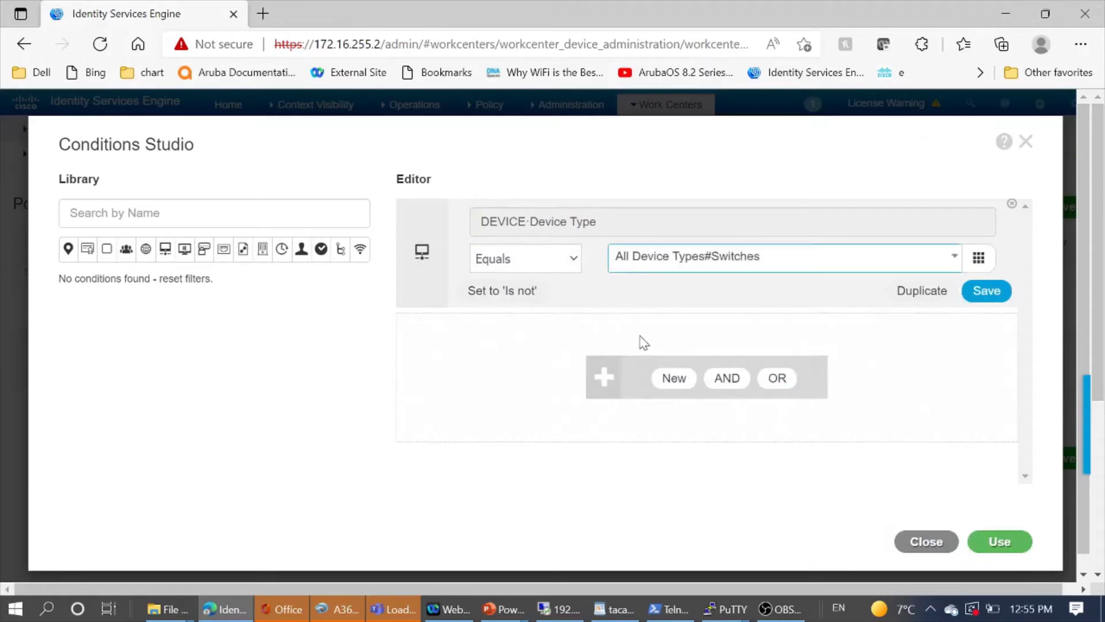
left_click(1000, 542)
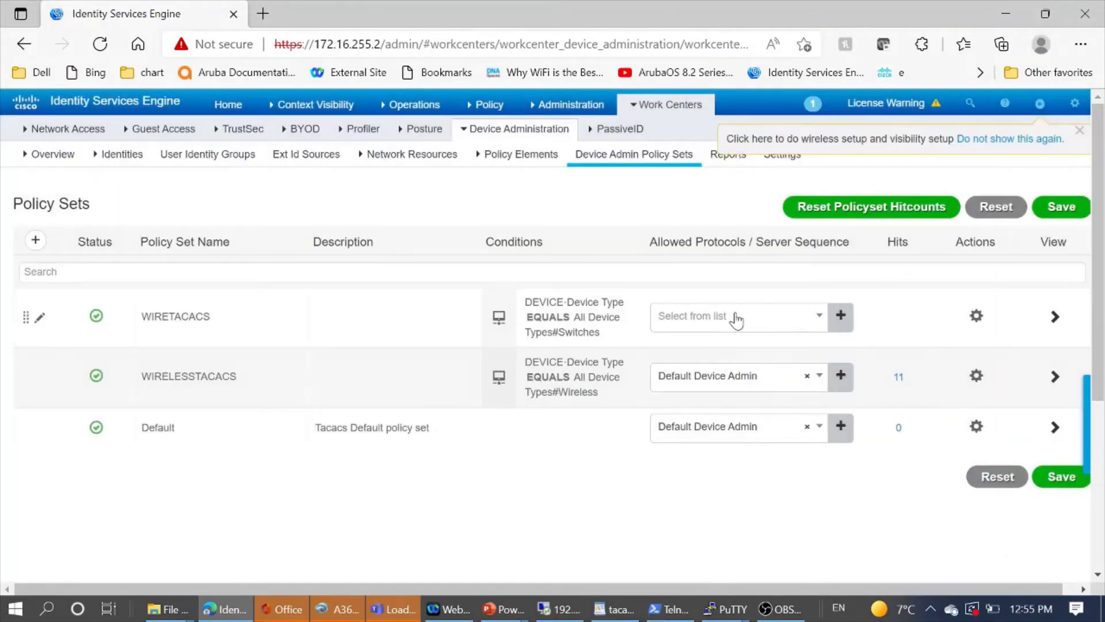
Allow Default Device Admin protocols for WIRETACACS and save it
left_click(735, 318)
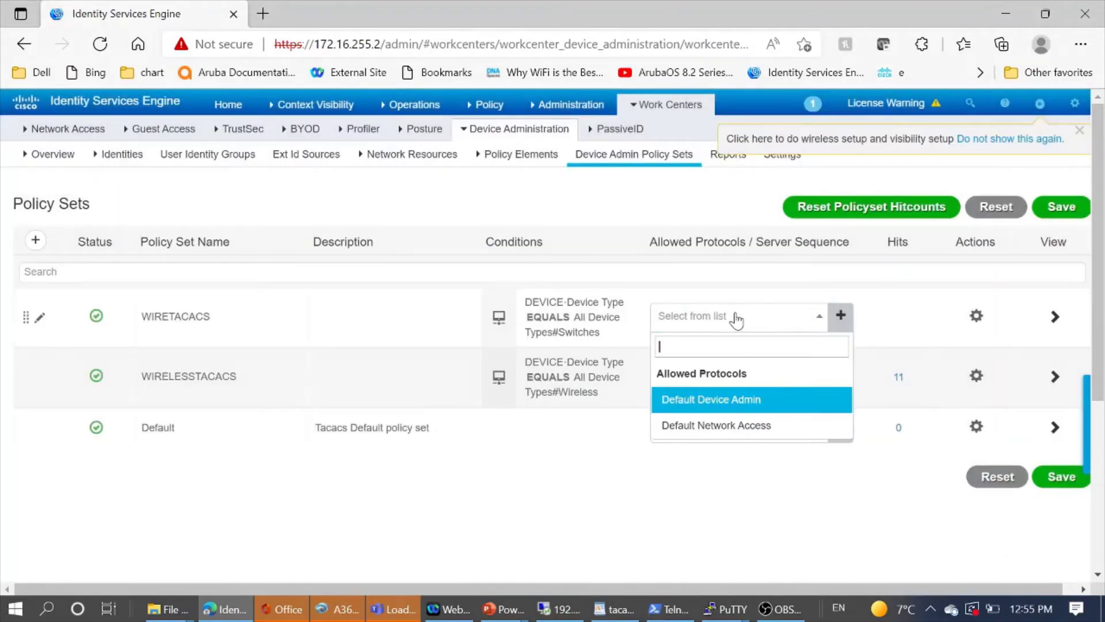
left_click(716, 400)
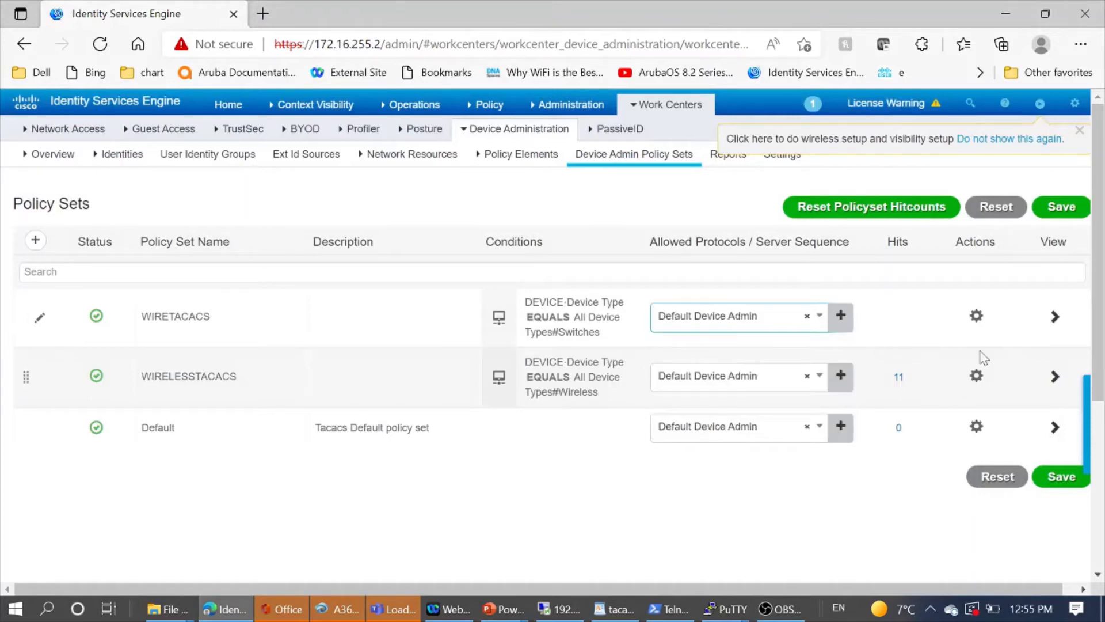
left_click(1057, 211)
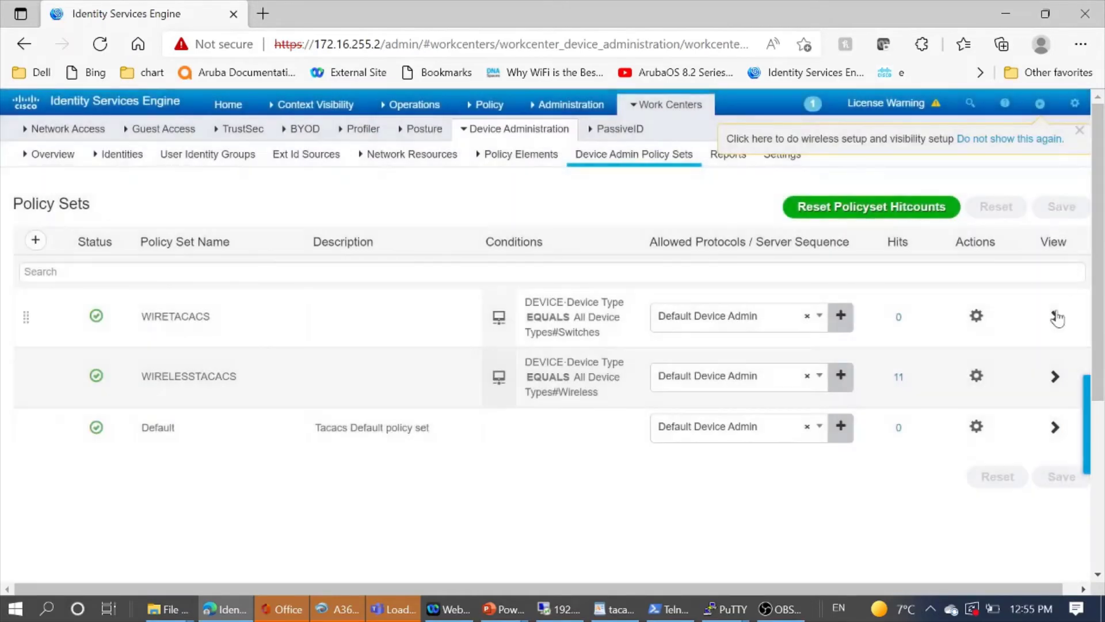
Set WIRETACACS's Default authentication rule to Internal Users and review its failure options
left_click(1055, 318)
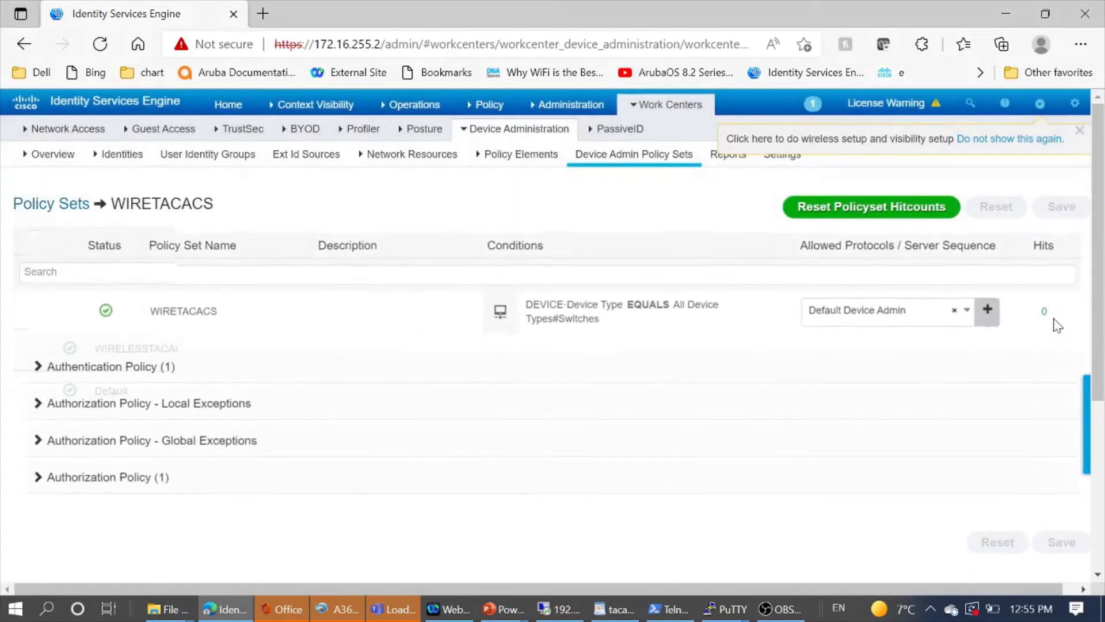
left_click(37, 374)
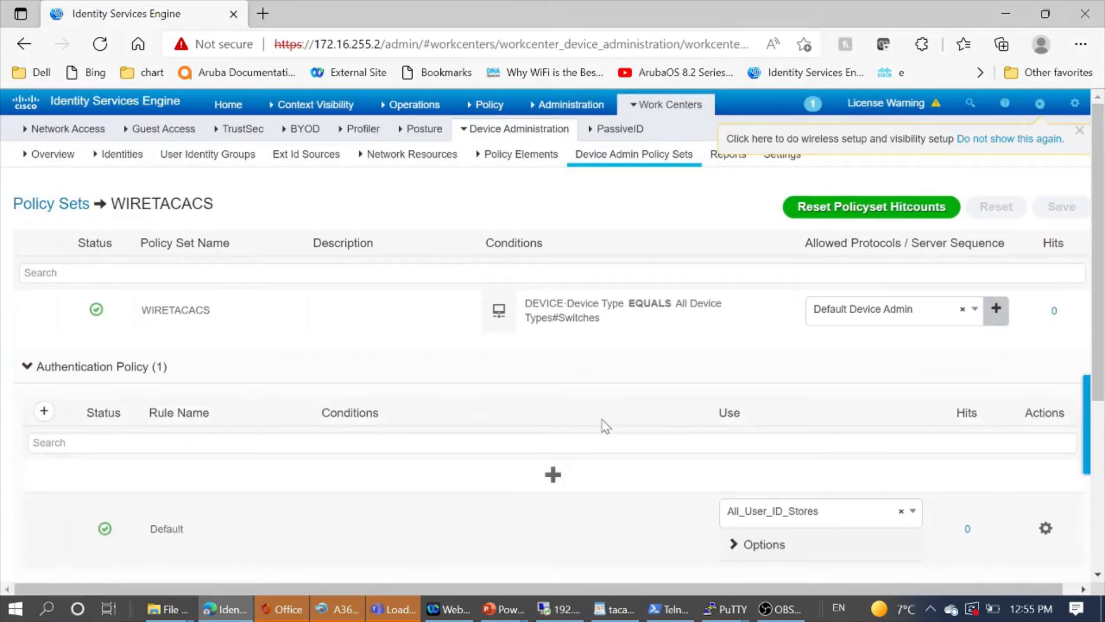
scroll(604, 424, "down", 1)
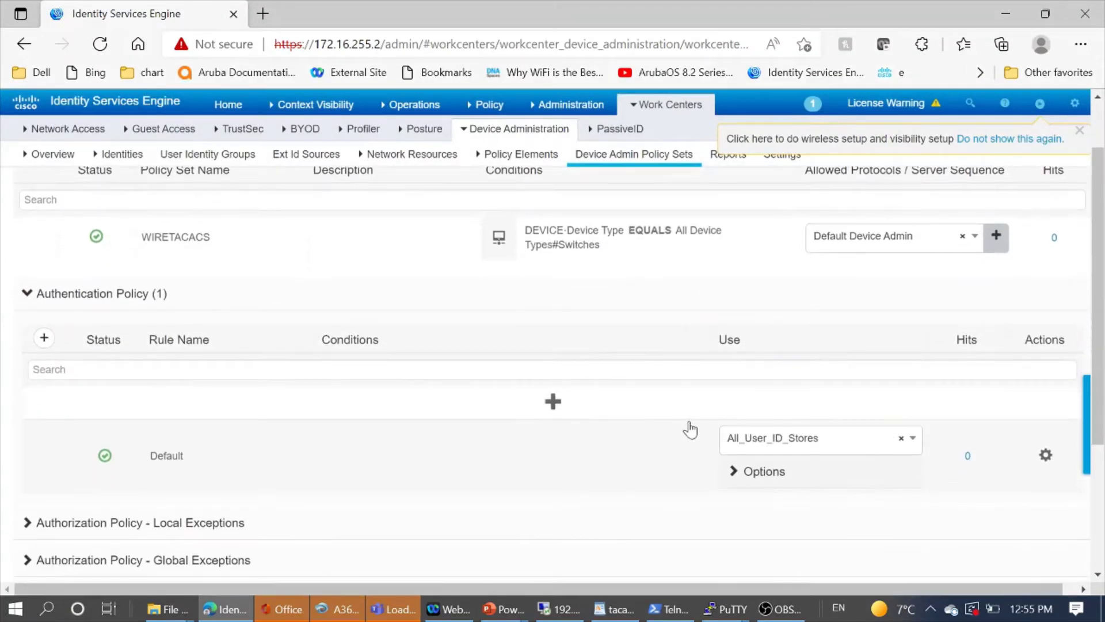
left_click(801, 453)
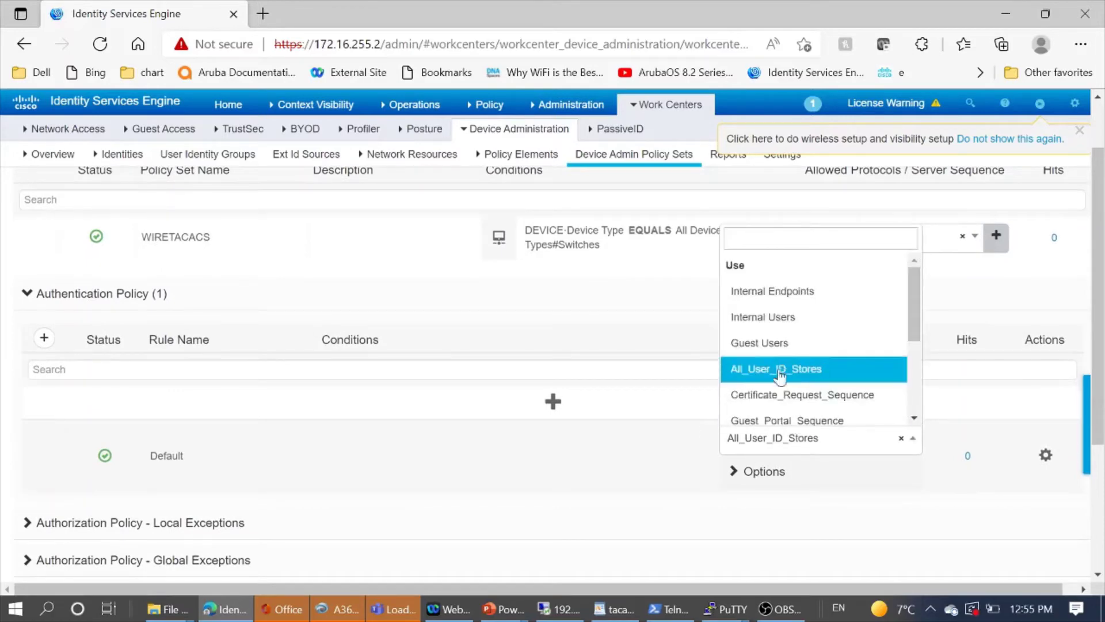
left_click(774, 317)
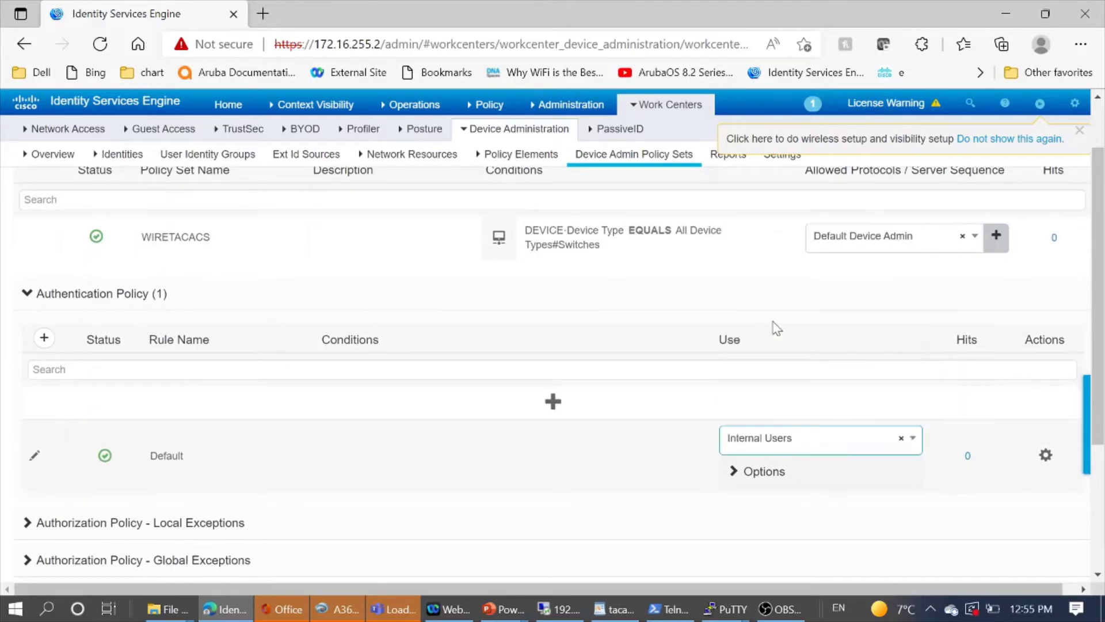
left_click(732, 473)
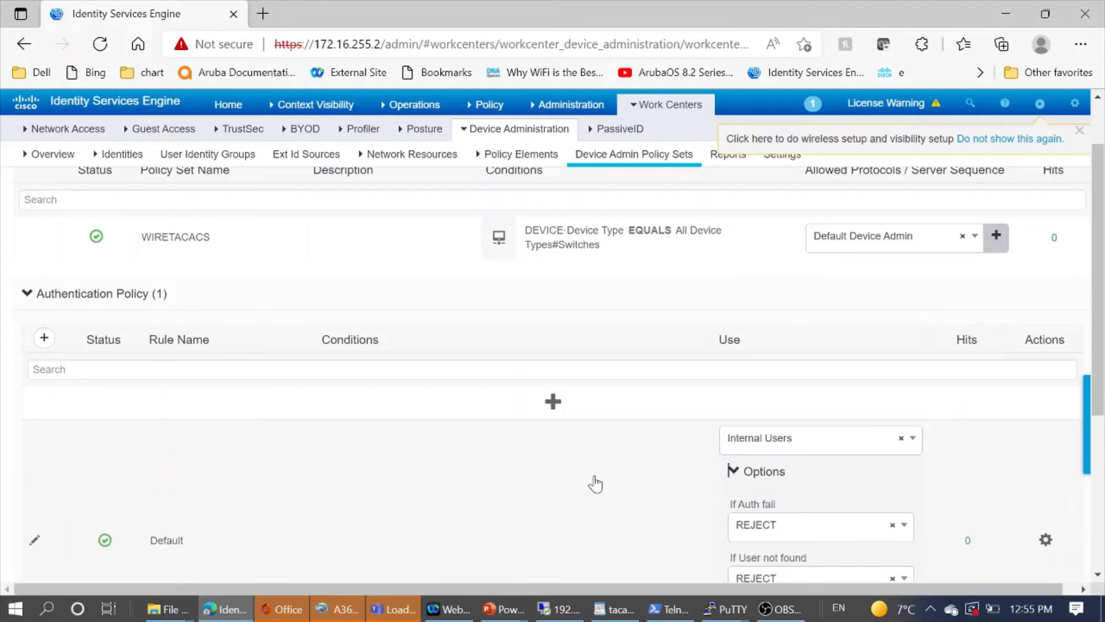
scroll(601, 480, "down", 2)
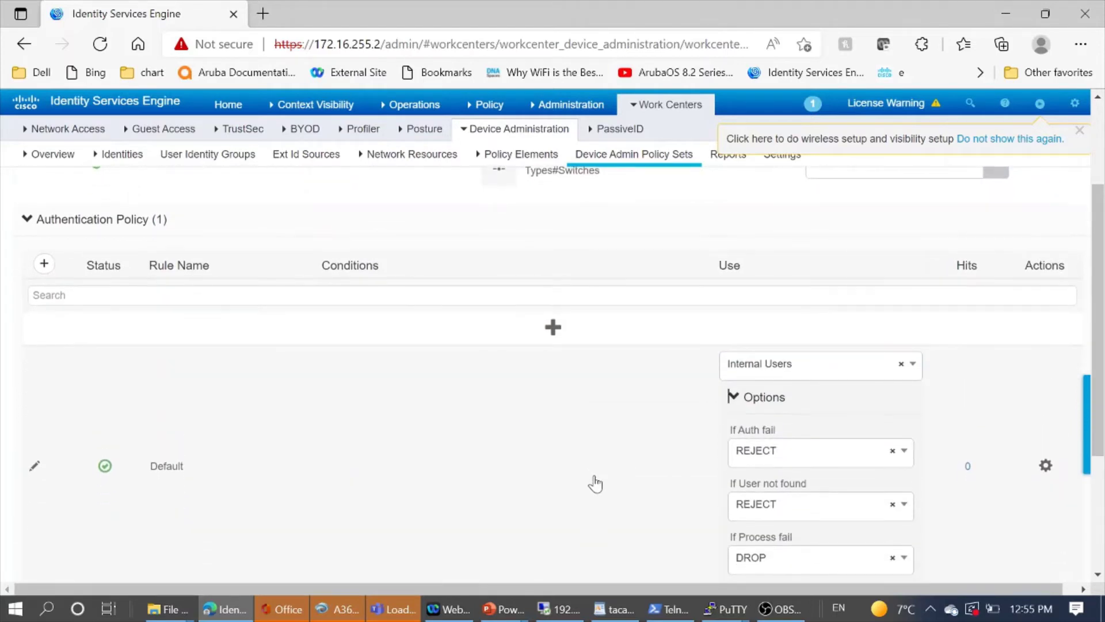
scroll(596, 484, "down", 1)
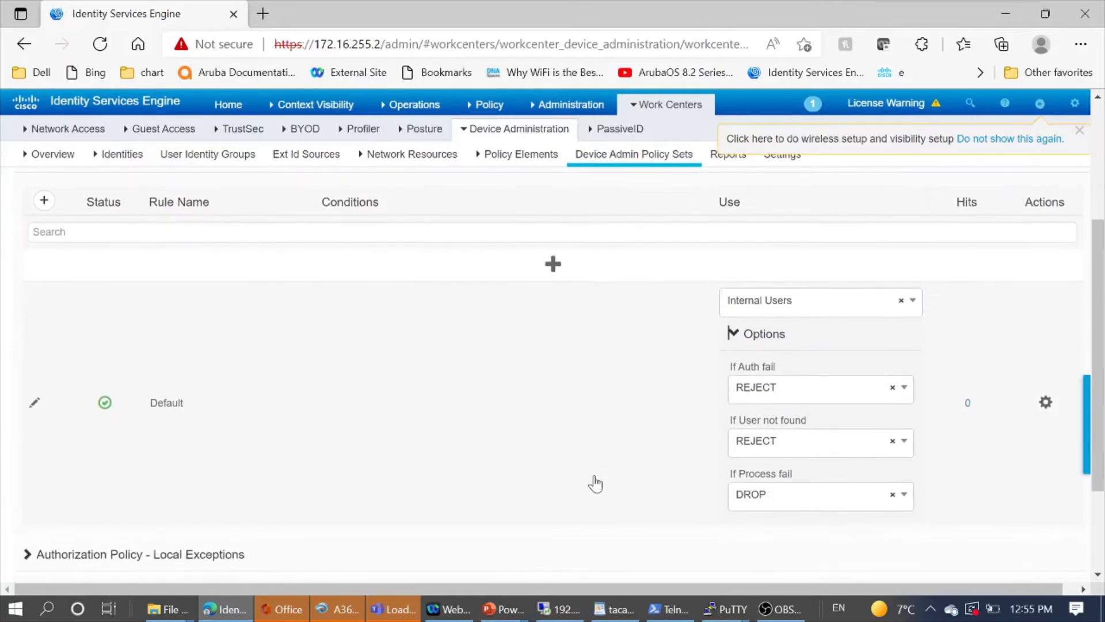
scroll(596, 483, "down", 1)
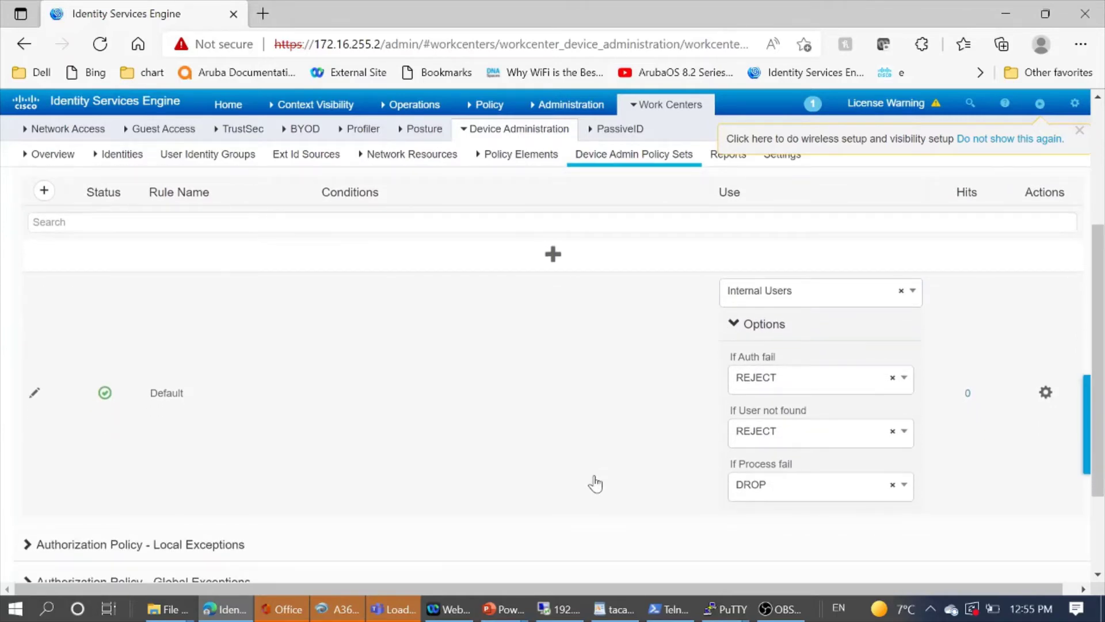
scroll(596, 483, "down", 1)
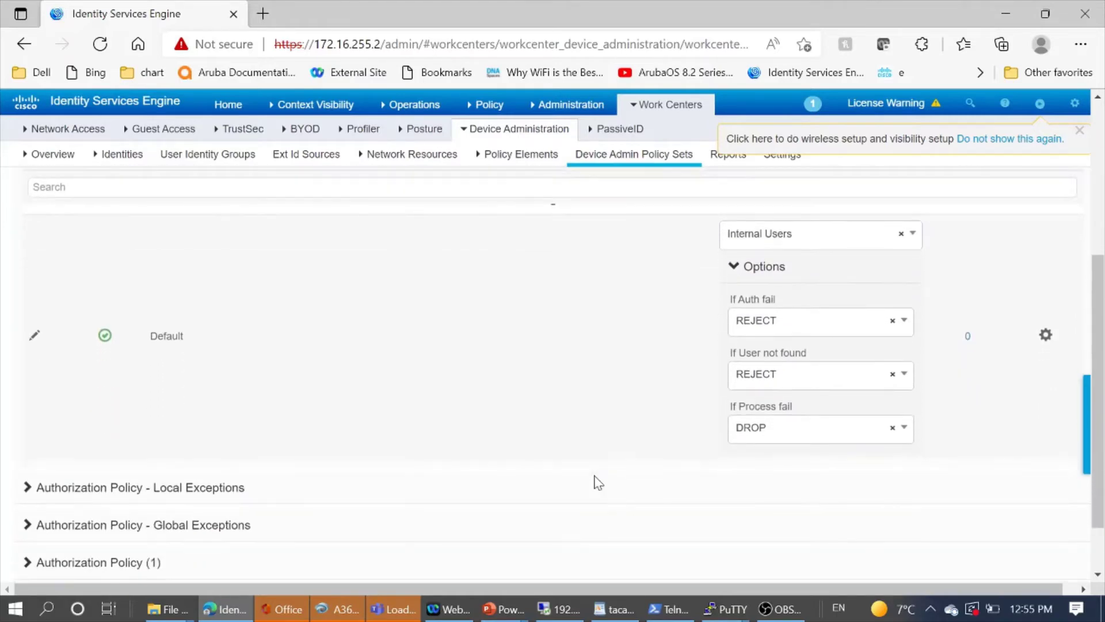
scroll(596, 482, "down", 1)
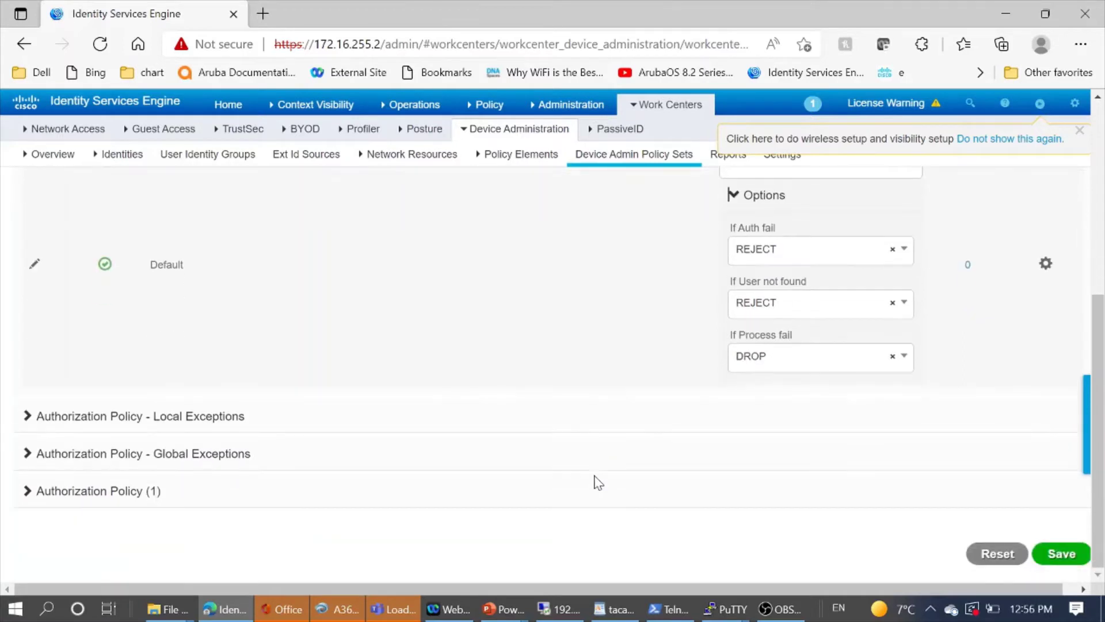
Insert an authorization rule above Default in WIRETACACS and name it RO_USER
left_click(88, 498)
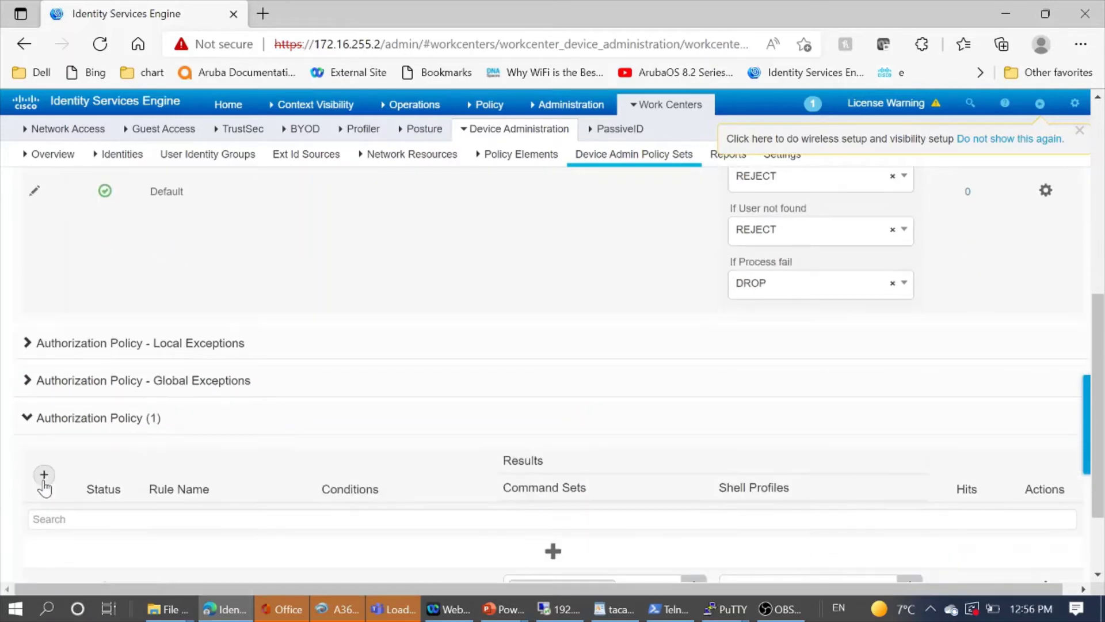
left_click(44, 464)
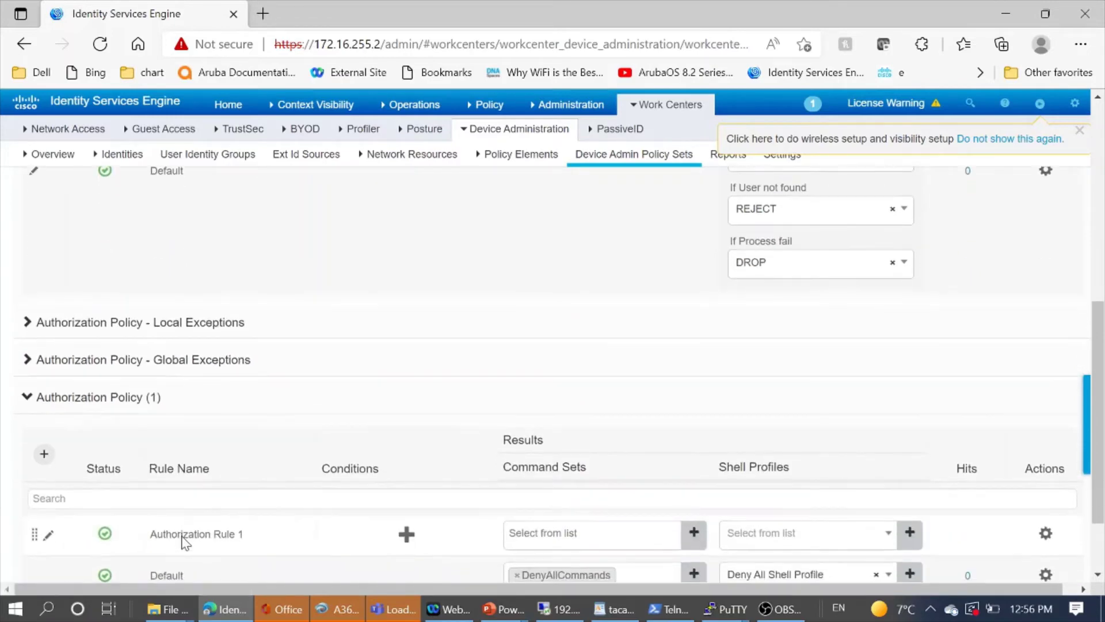
scroll(172, 530, "down", 2)
left_click(184, 490)
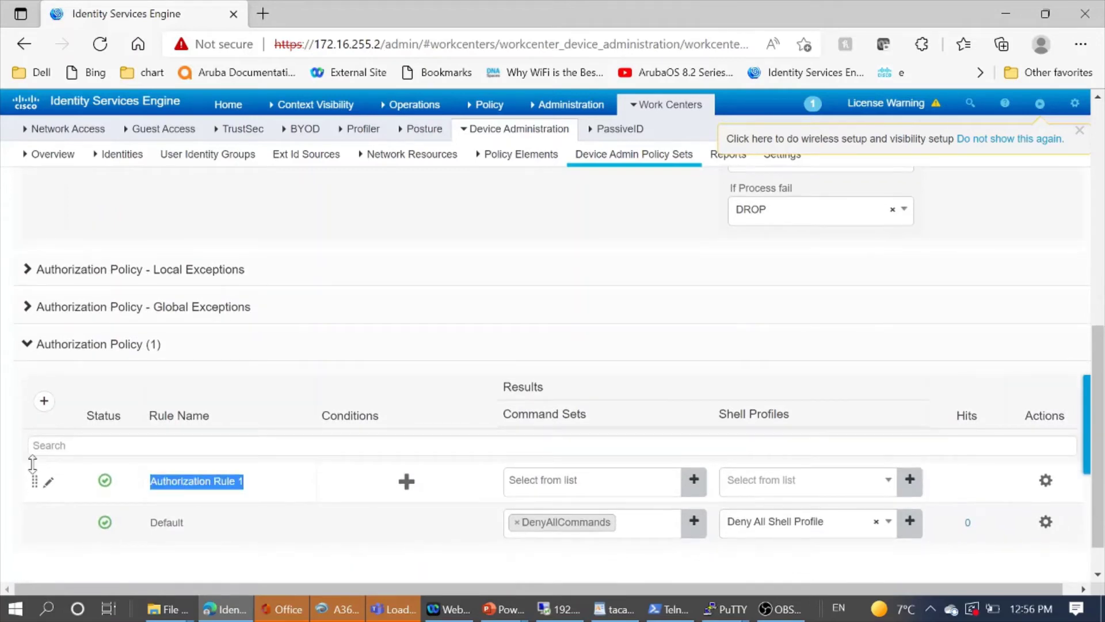
type("RO")
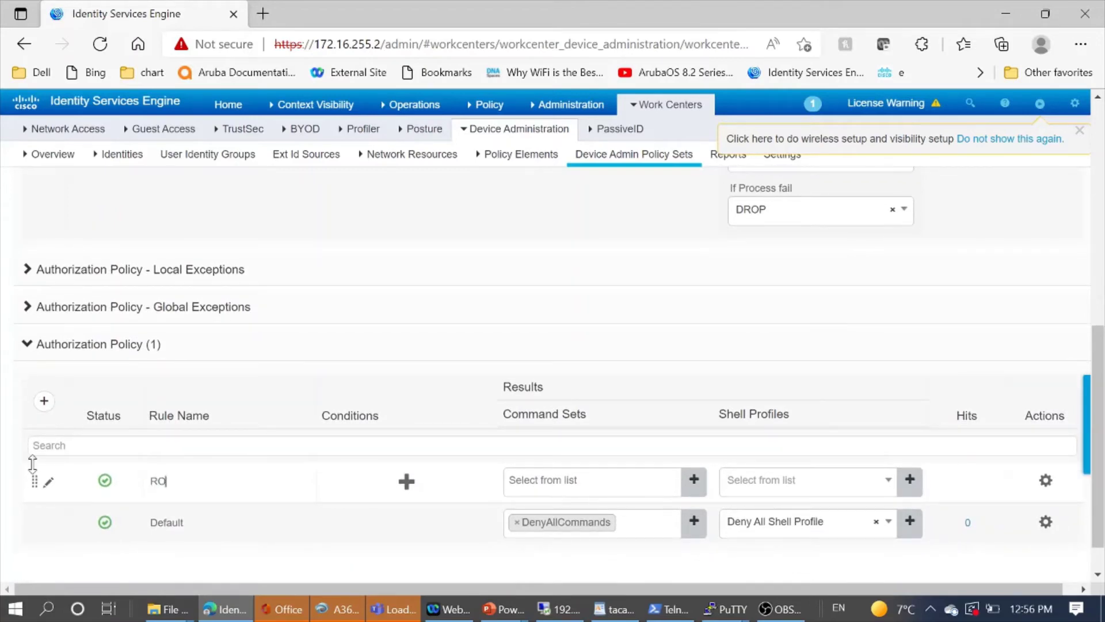
key("ctrl+minus")
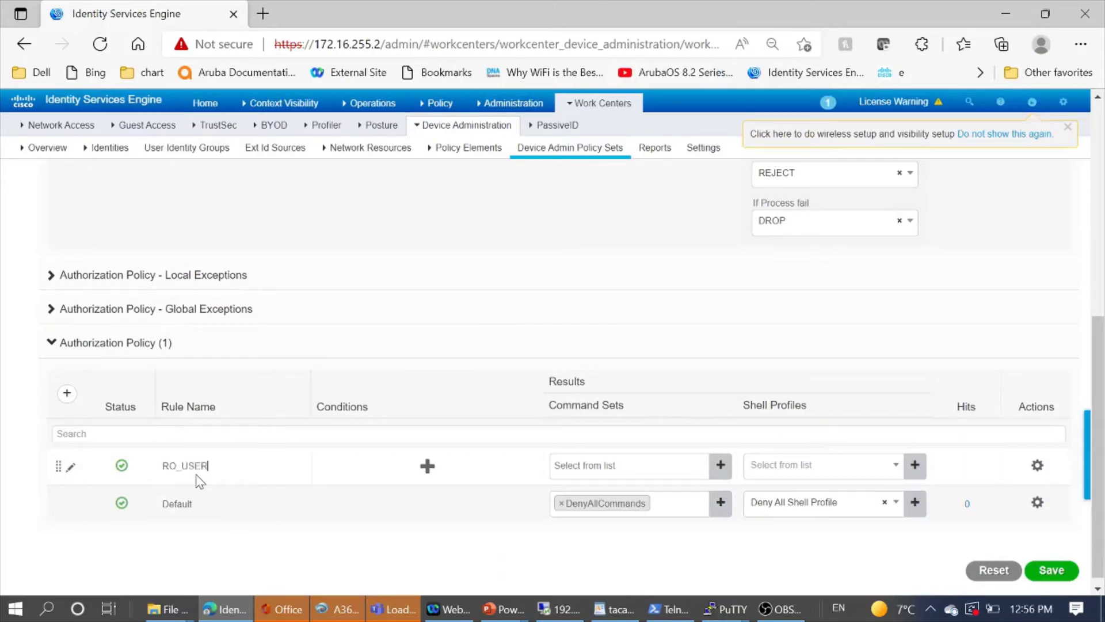
Set RO_USER's condition to identity group LAB_RO and its shell profile to LAB_RO_Profile
left_click(430, 478)
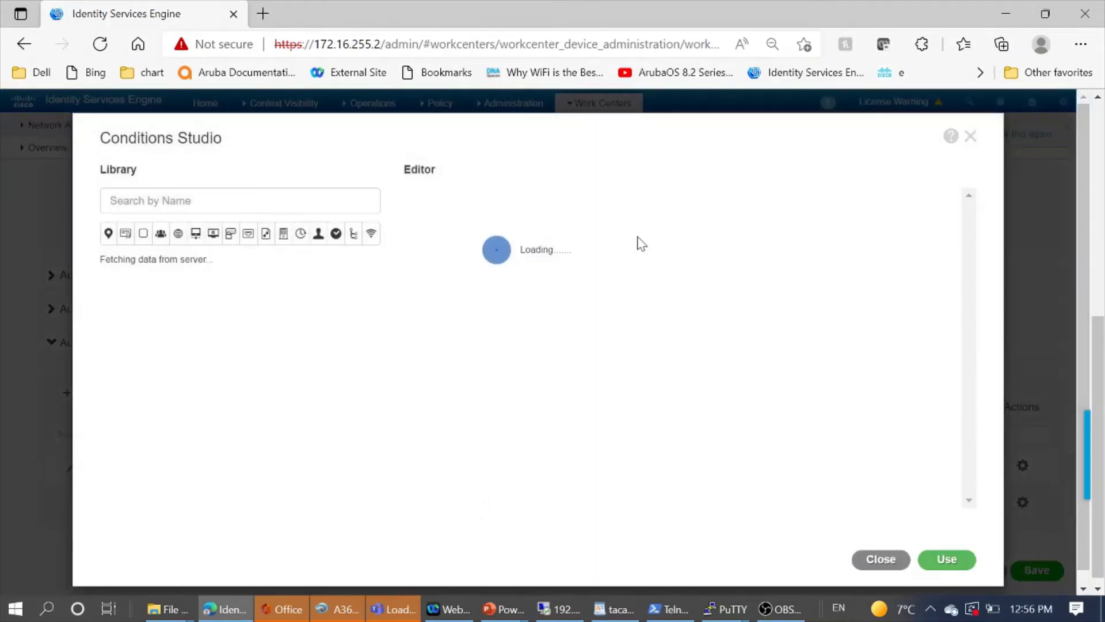
left_click(557, 211)
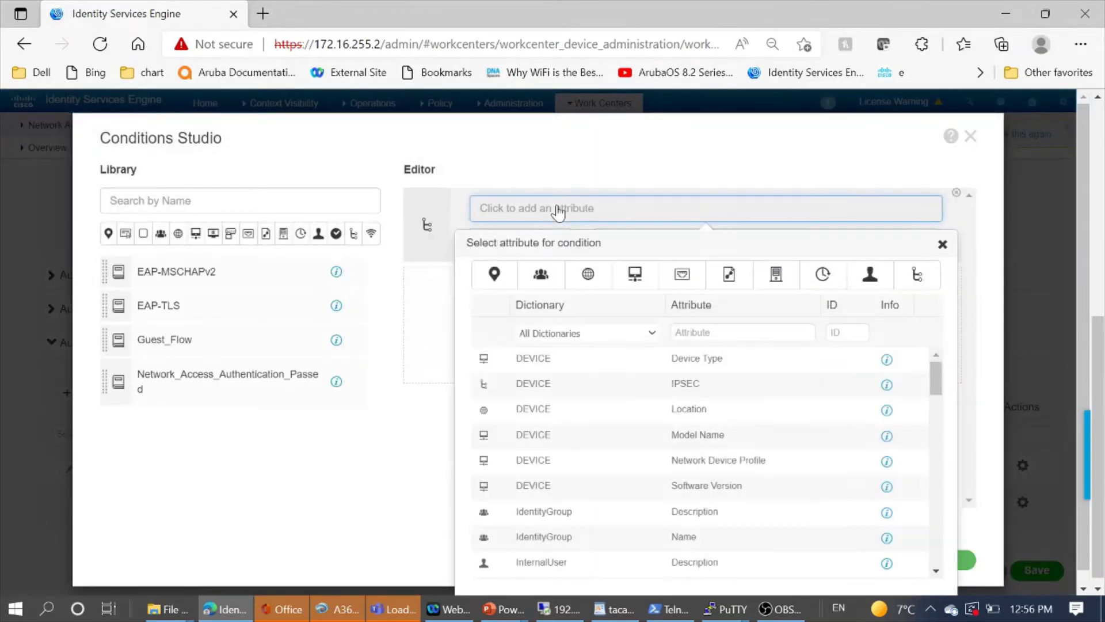
left_click(534, 281)
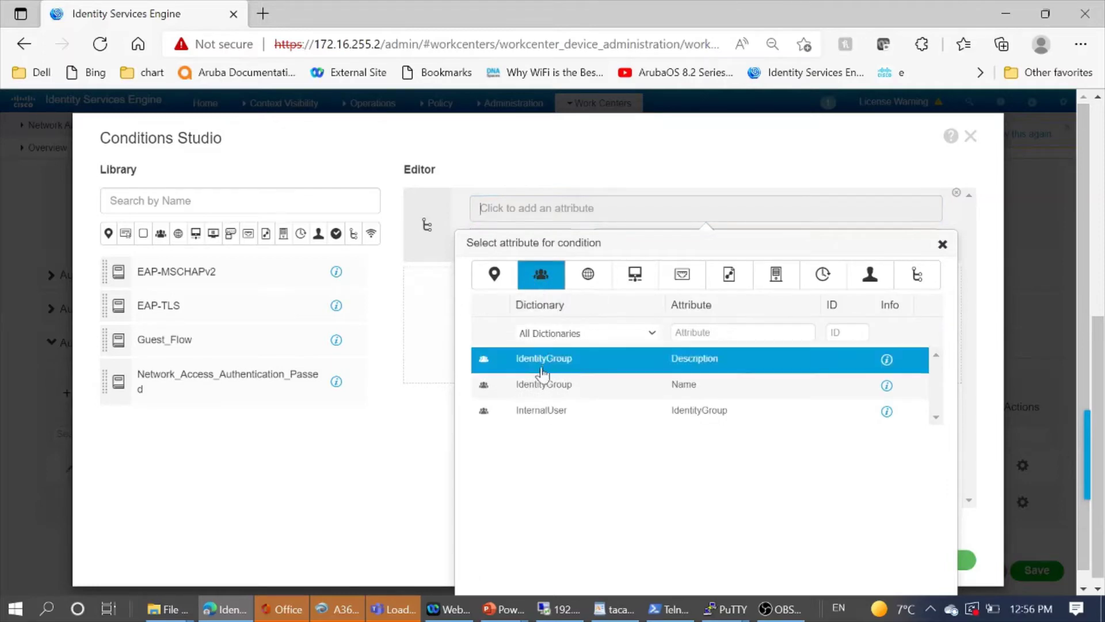
left_click(541, 411)
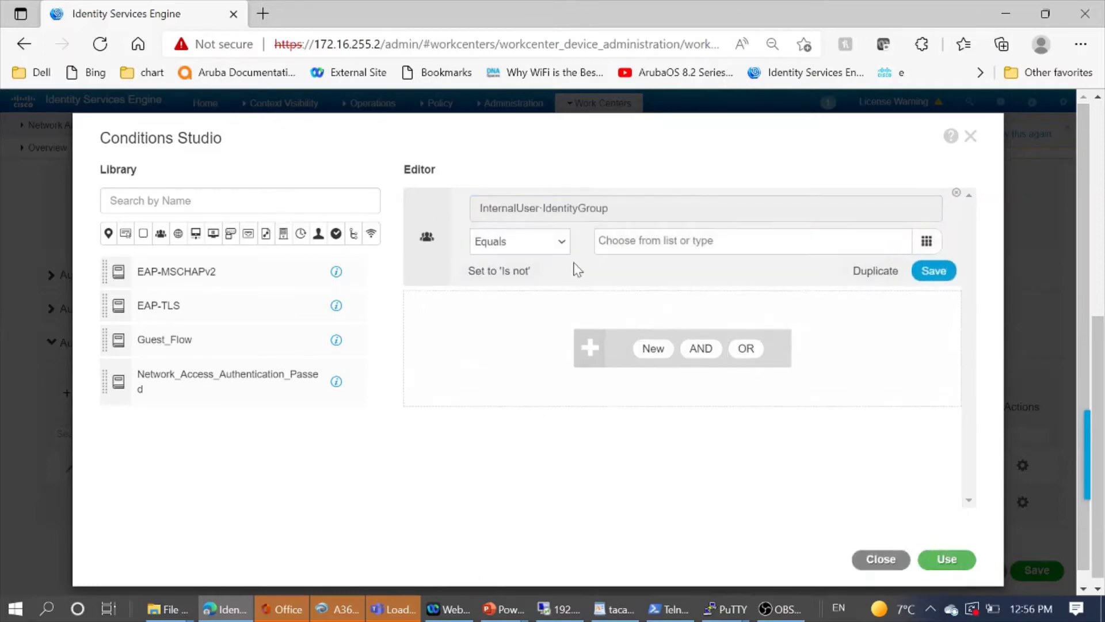
left_click(691, 241)
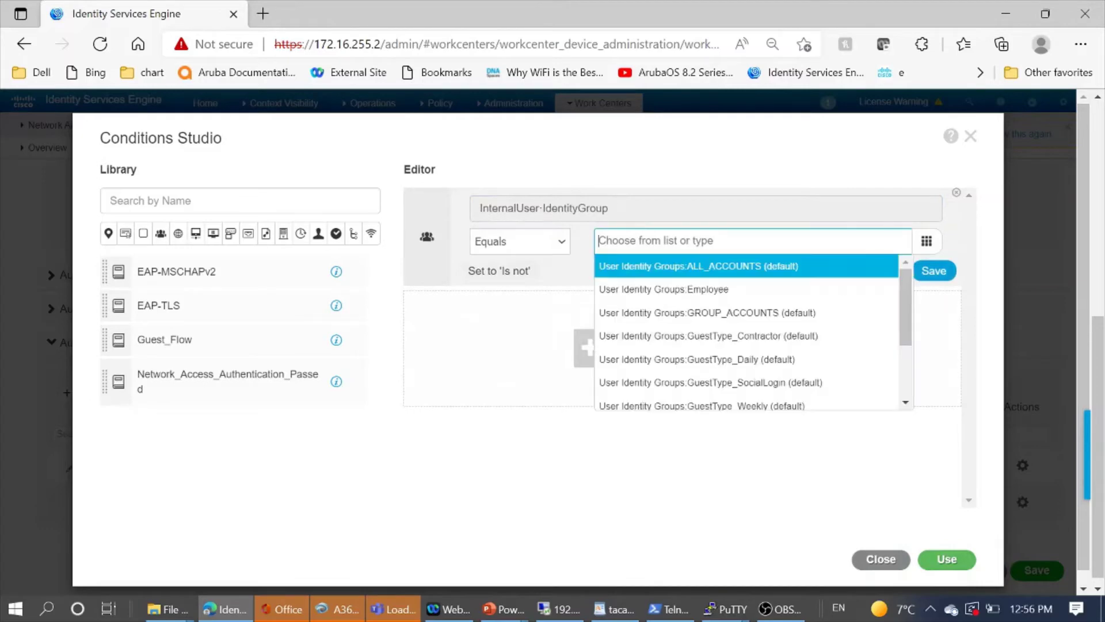
scroll(702, 340, "down", 1)
scroll(705, 351, "down", 1)
left_click(707, 363)
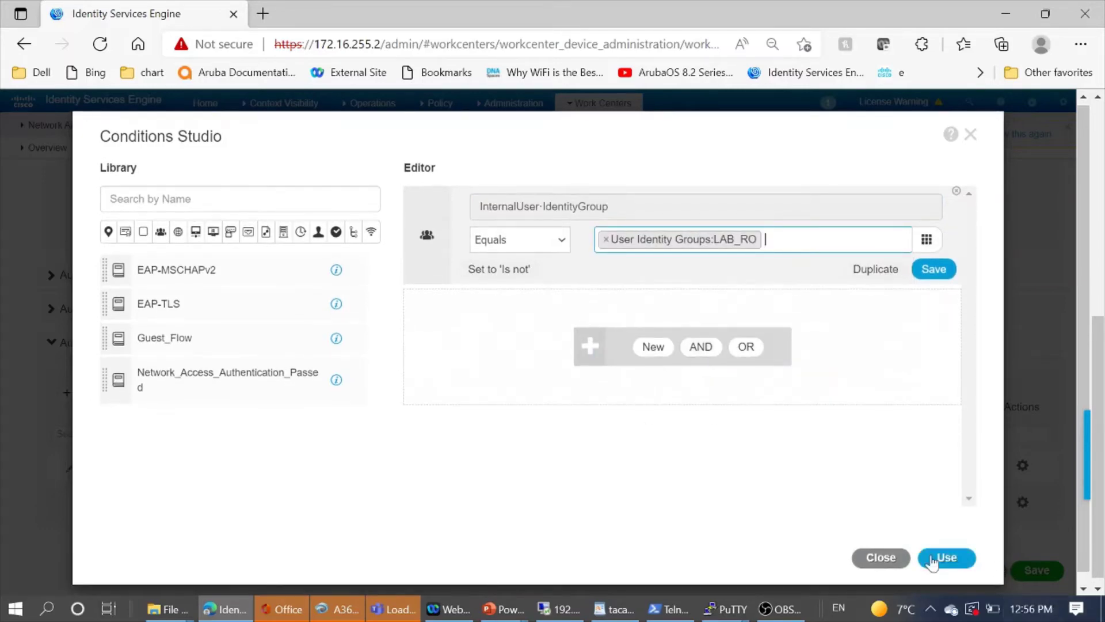
left_click(945, 558)
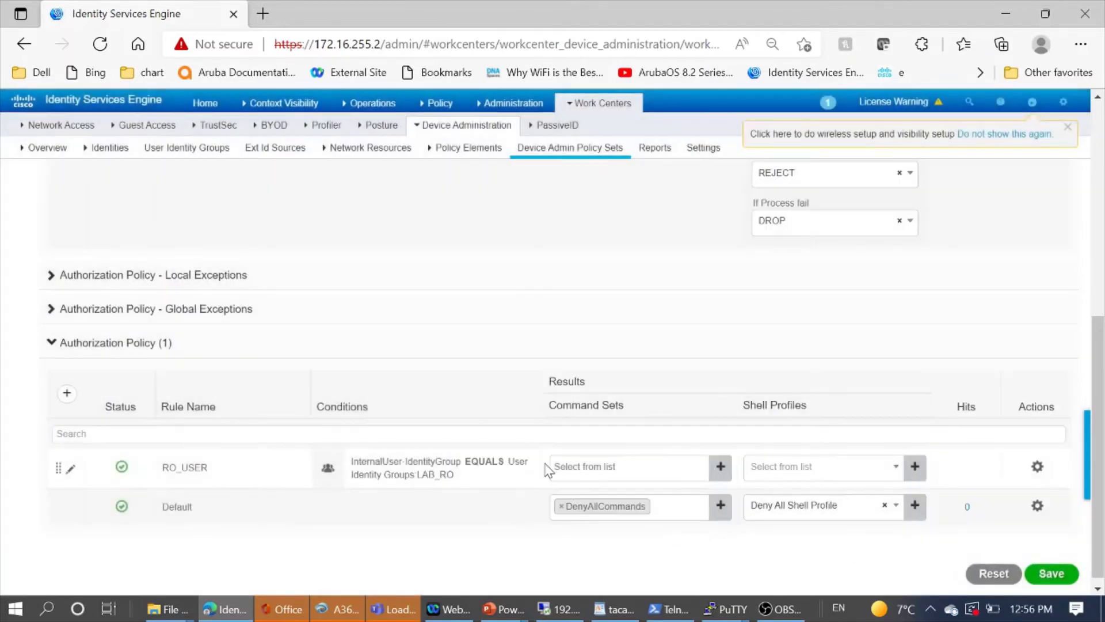
left_click(783, 469)
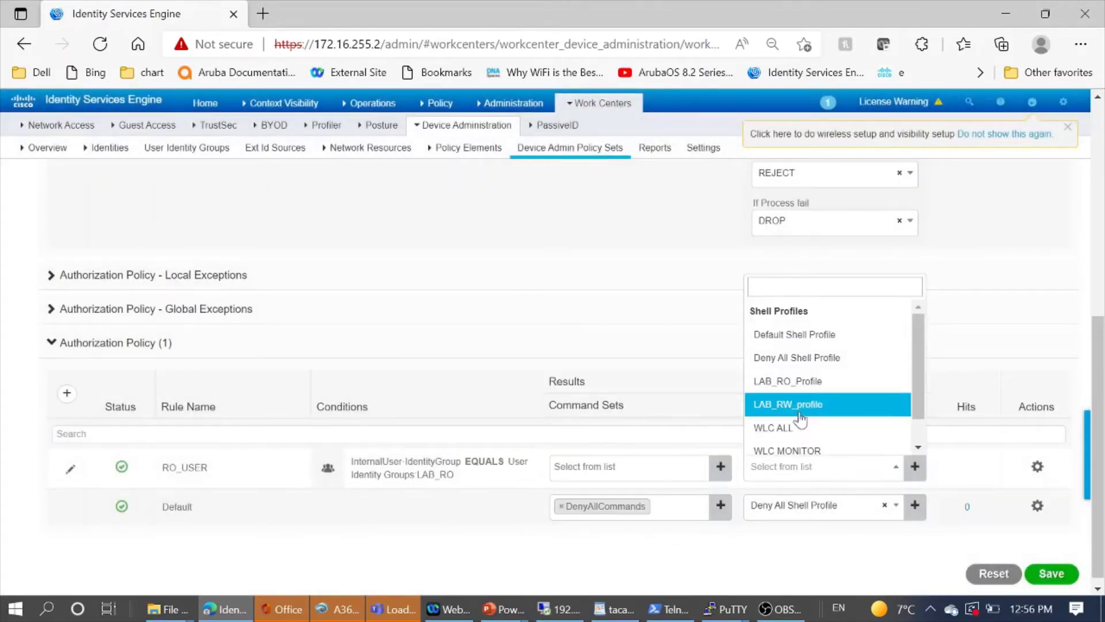
left_click(797, 382)
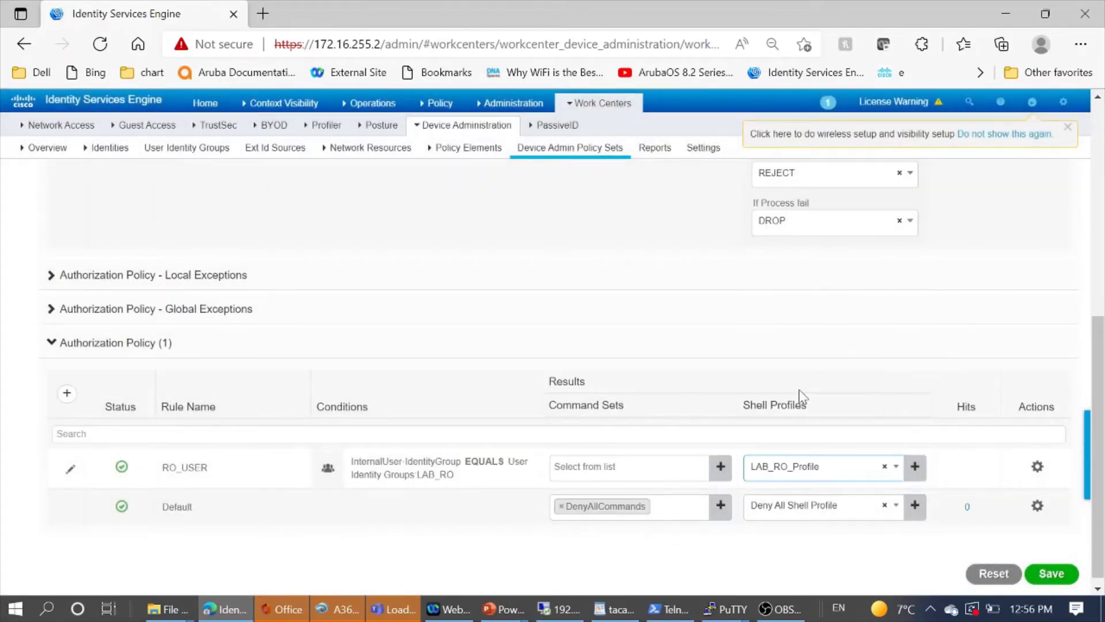
Insert a rule named RW_RULE above RO_USER and open its condition editor
left_click(66, 396)
triple_click(201, 466)
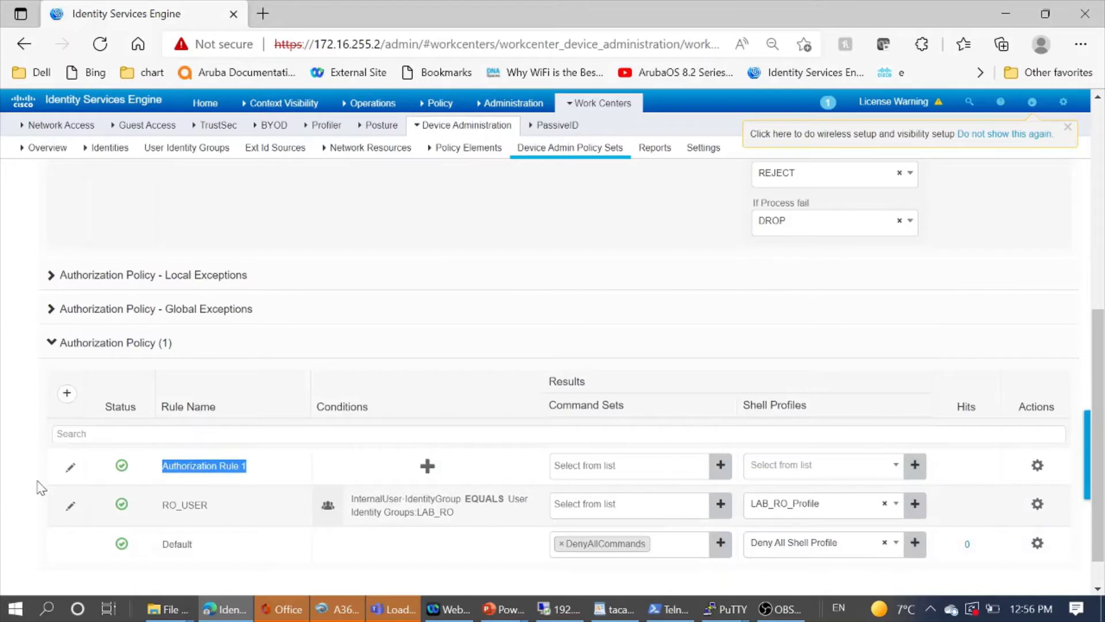
type("RW_RULE")
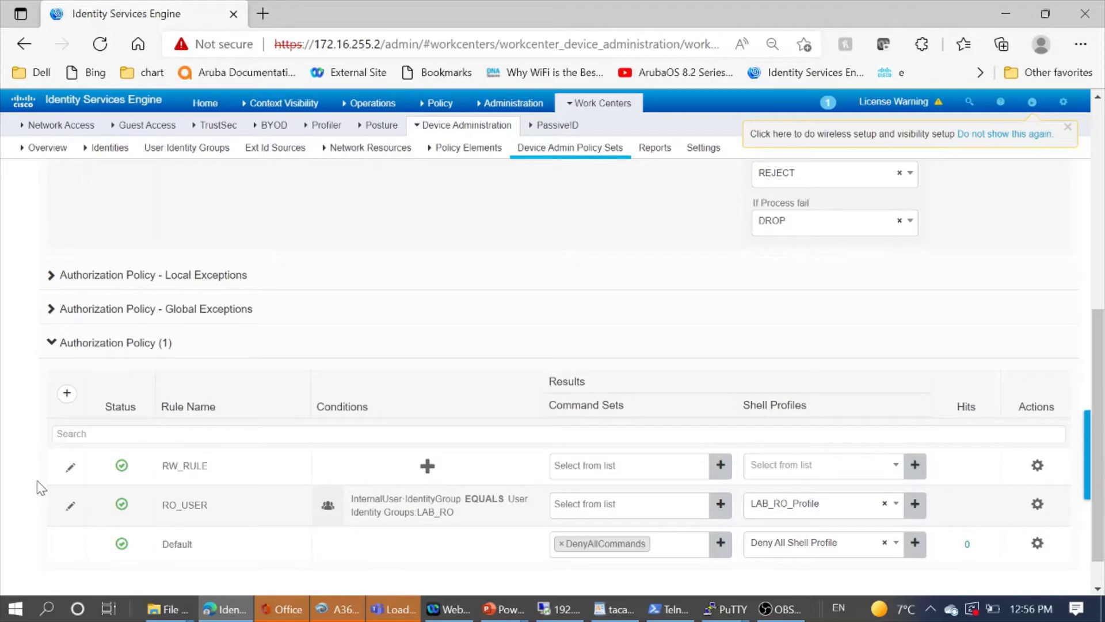
left_click(413, 465)
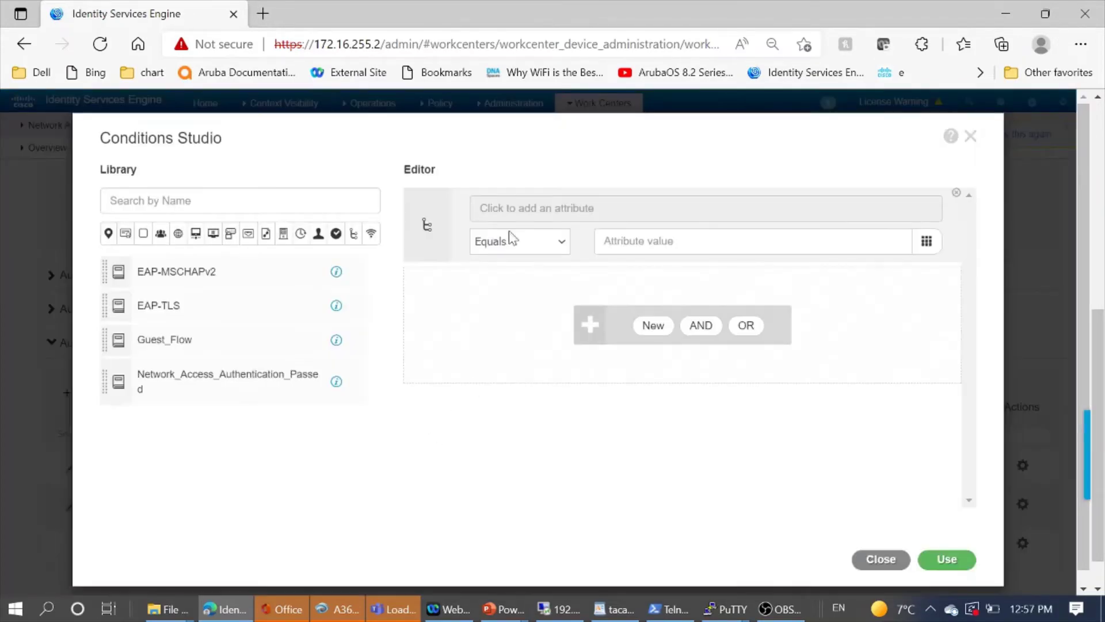
Build RW_RULE's condition: InternalUser IdentityGroup equals User Identity Groups:LAB_RW
left_click(509, 211)
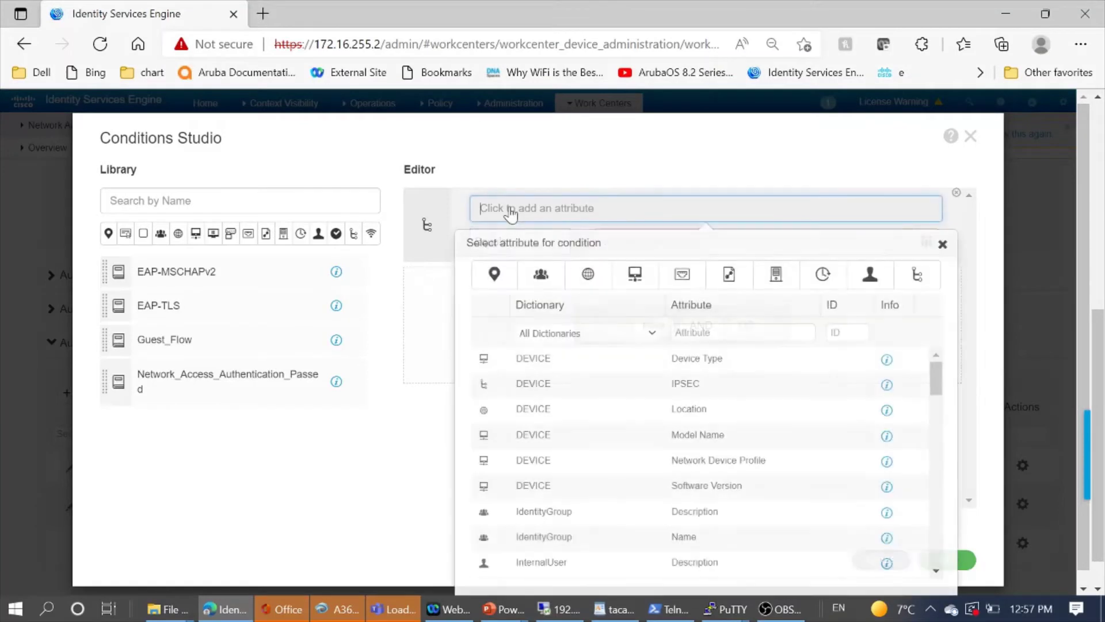
left_click(551, 276)
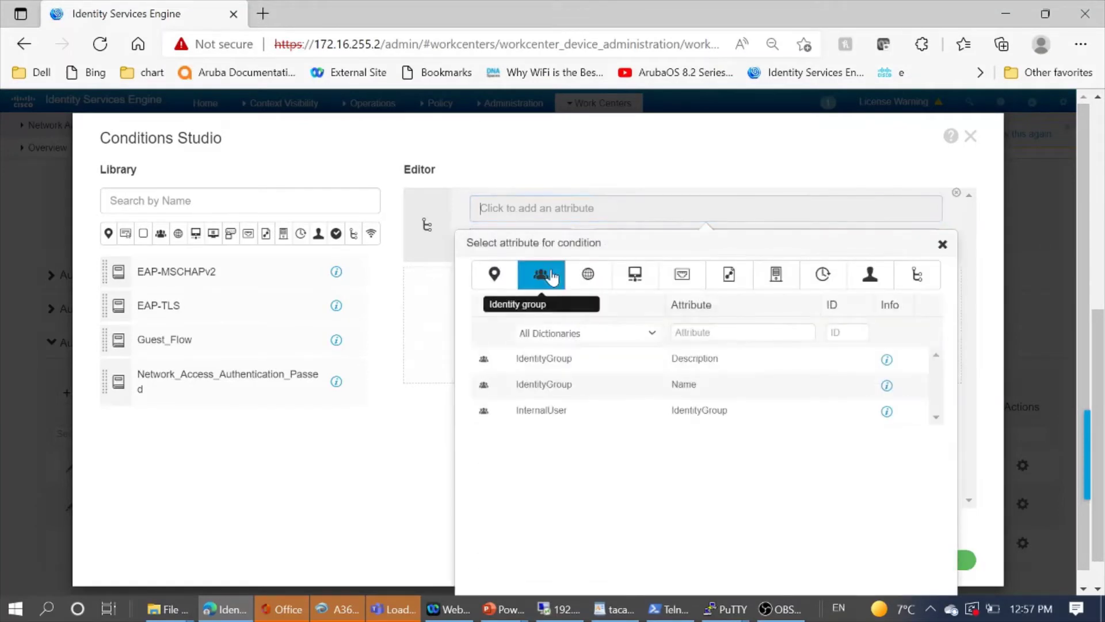
left_click(556, 424)
left_click(642, 240)
scroll(696, 345, "down", 3)
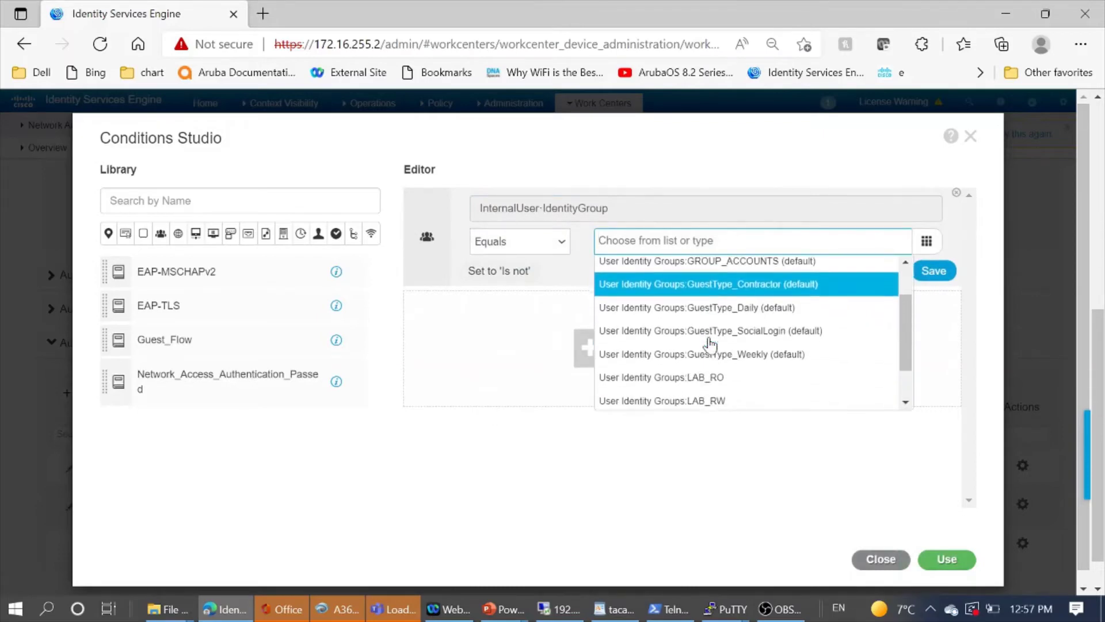
left_click(697, 385)
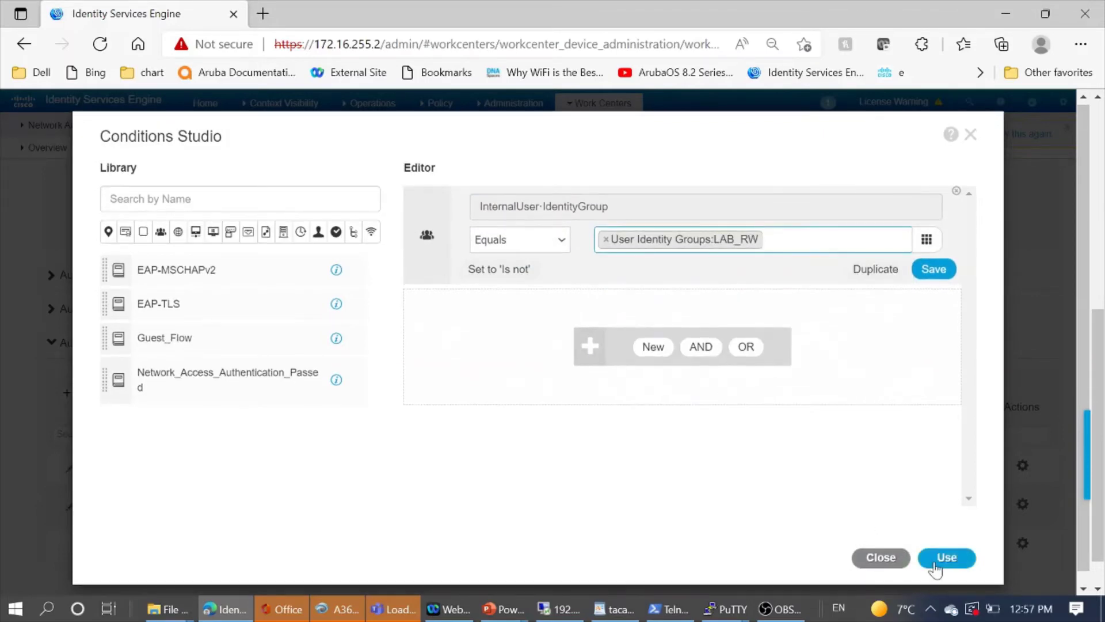
Assign LAB_RW_profile as RW_RULE's shell profile and save the authorization policy
left_click(939, 560)
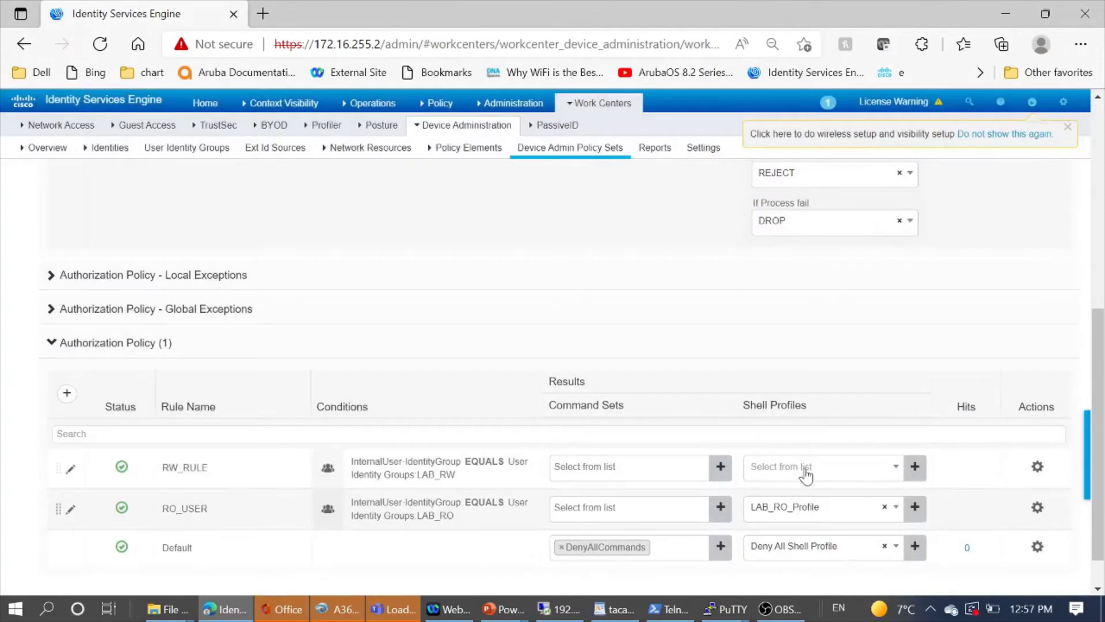
left_click(806, 471)
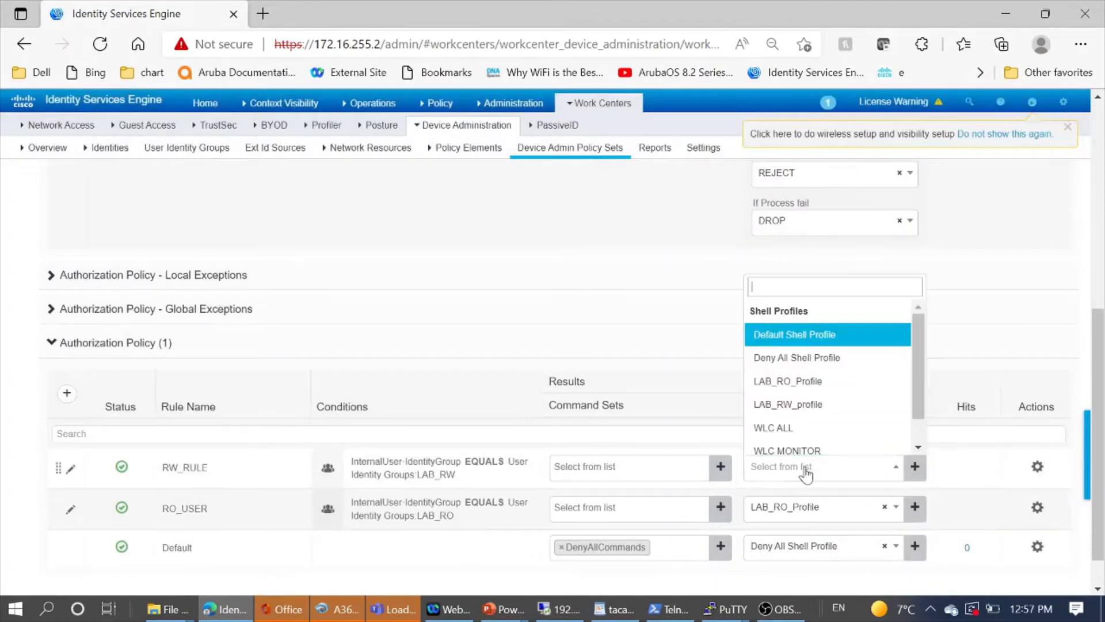
left_click(807, 406)
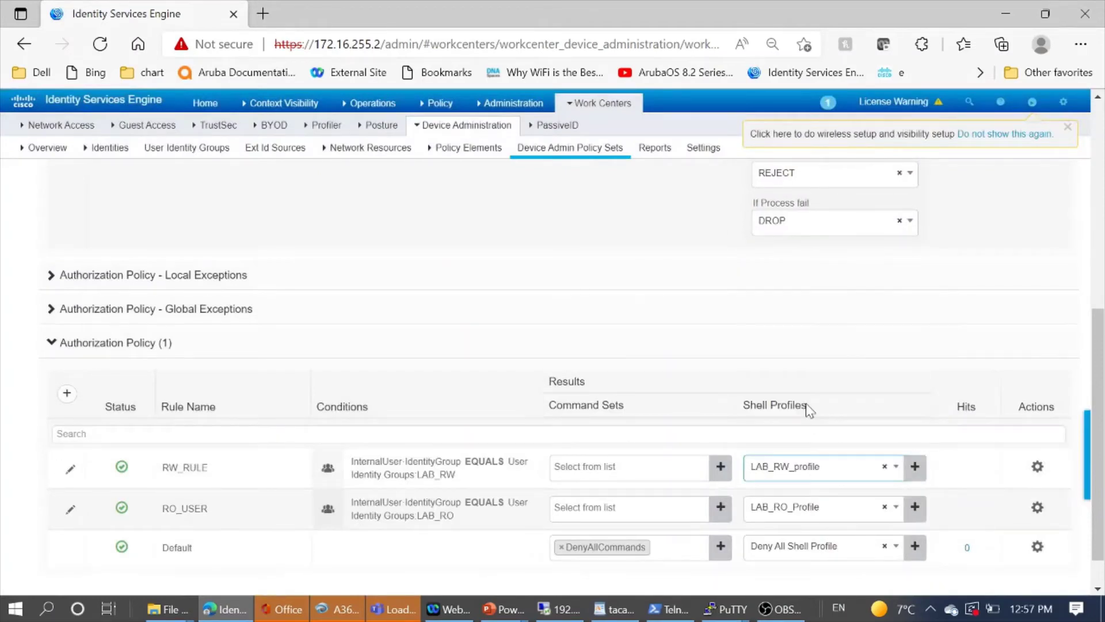
left_click(708, 387)
scroll(708, 388, "down", 1)
left_click(1050, 570)
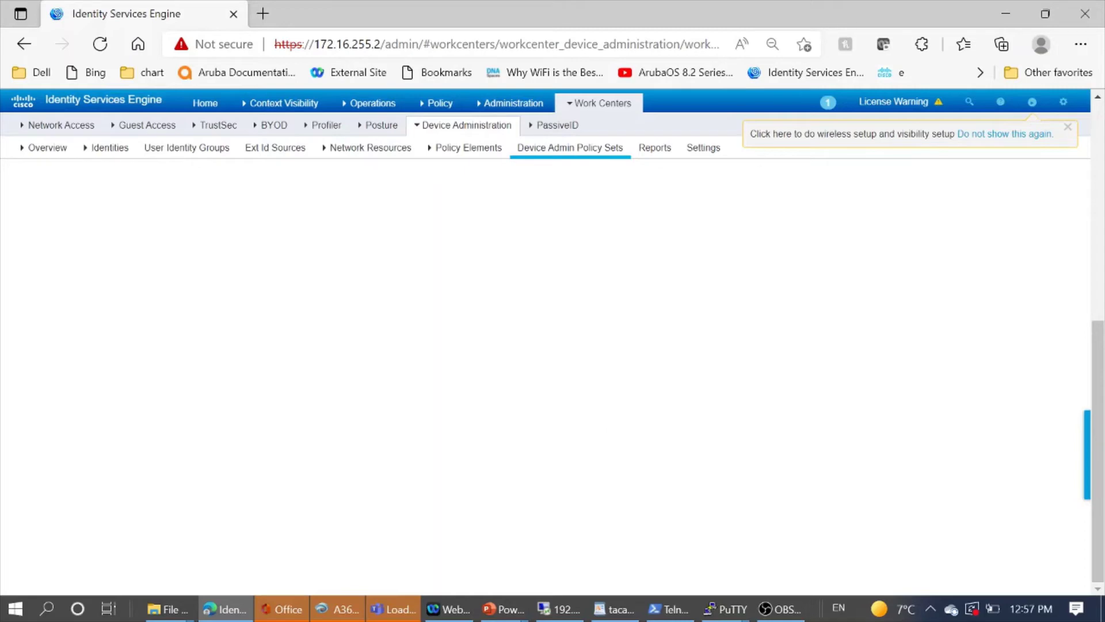
key("alt+Tab")
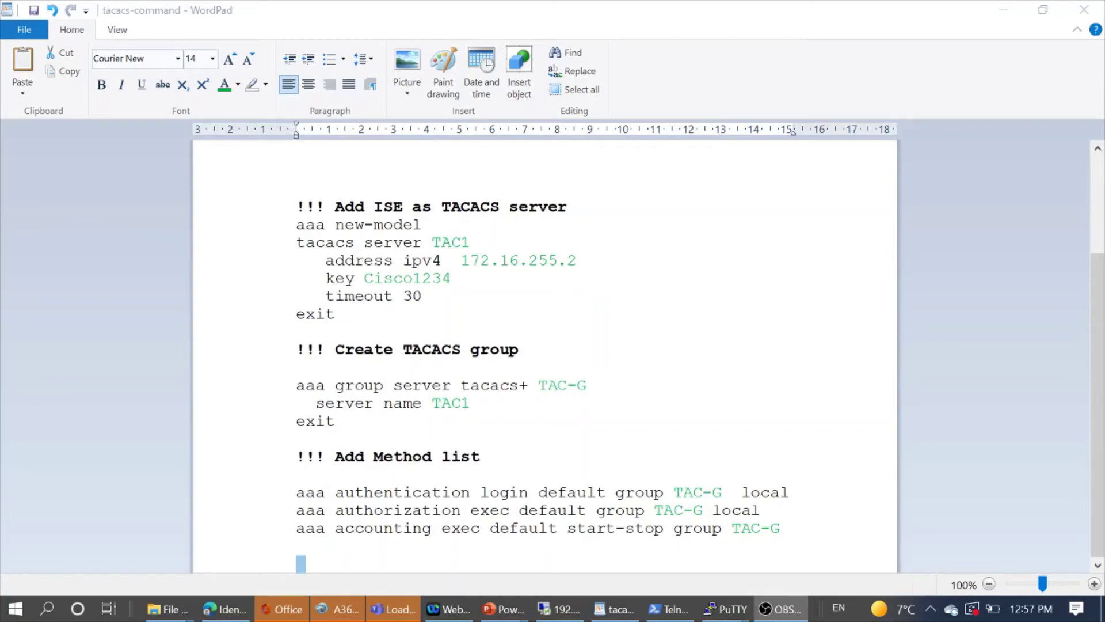
scroll(544, 357, "up", 3)
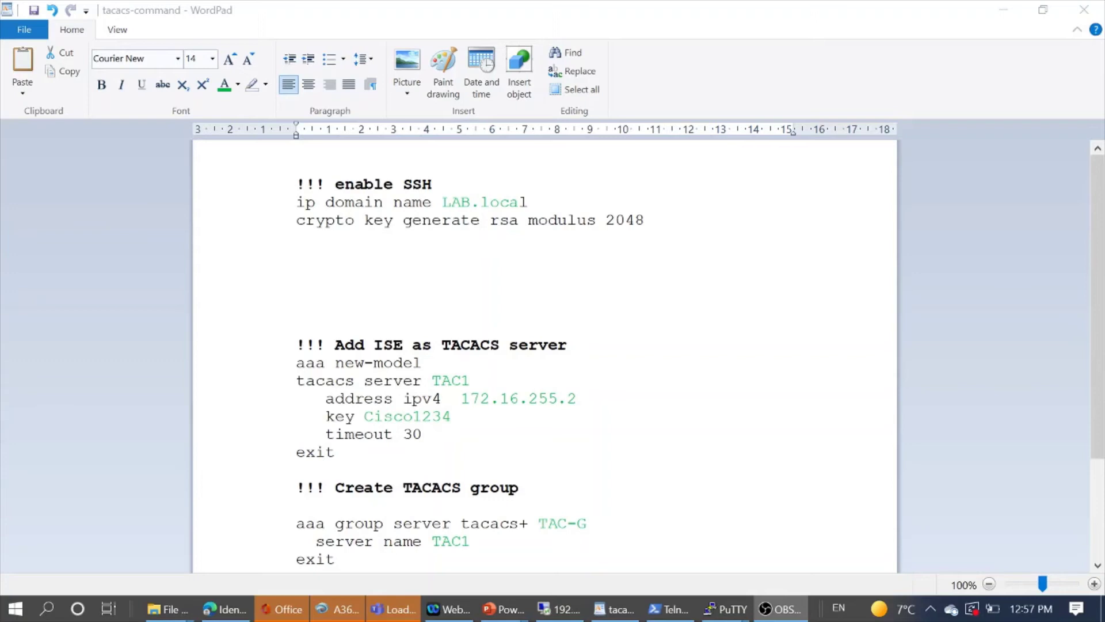
scroll(545, 357, "down", 1)
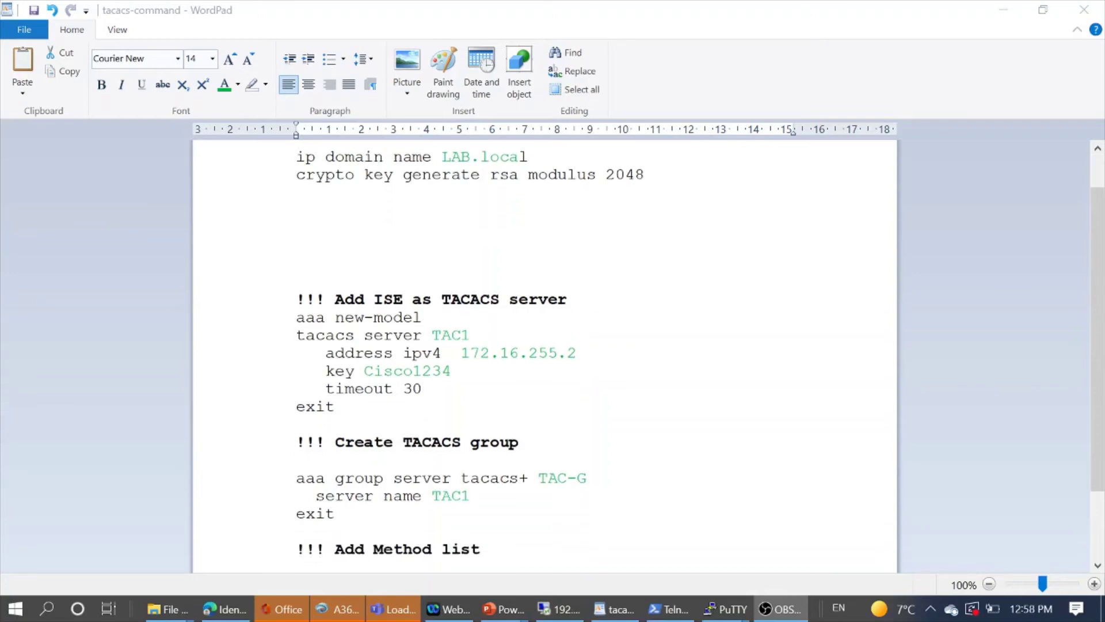
scroll(545, 356, "down", 1)
scroll(545, 357, "down", 1)
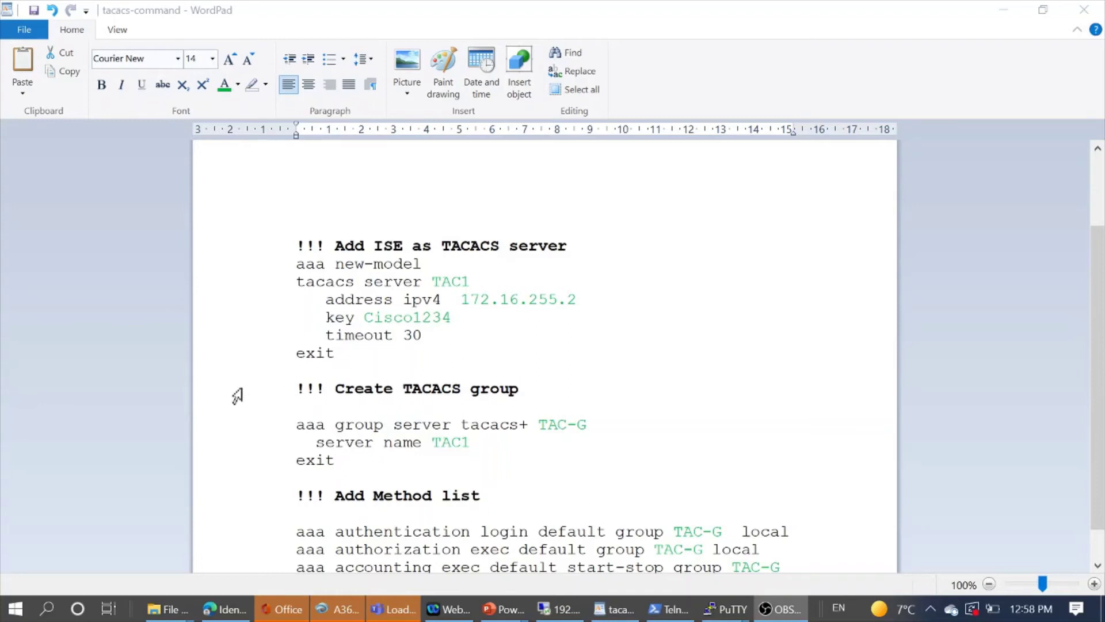
scroll(237, 396, "down", 1)
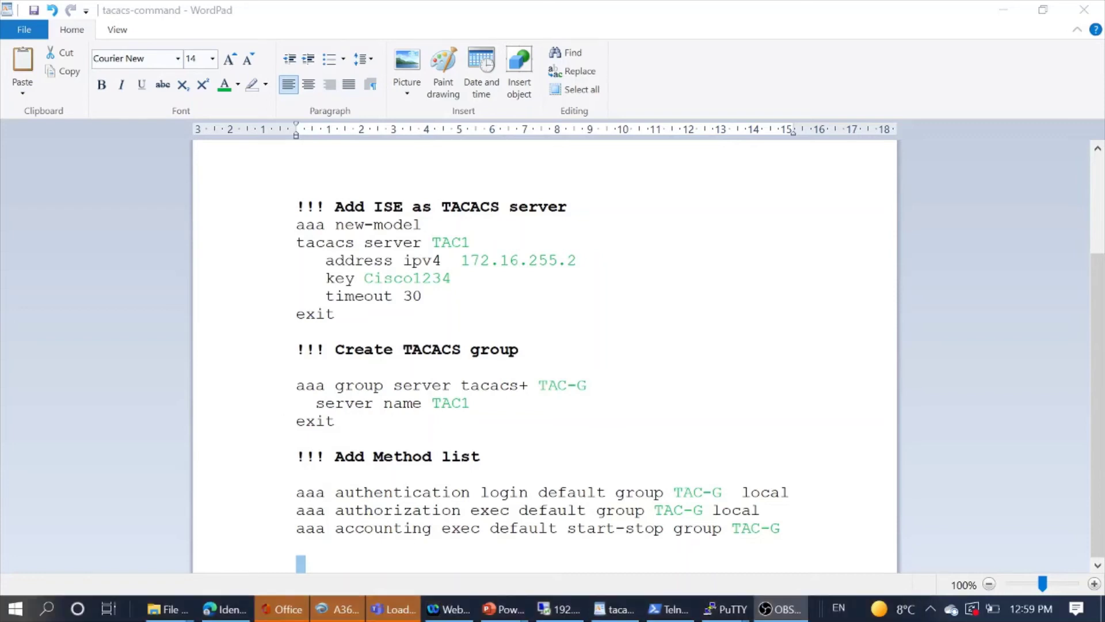
Copy the WordPad commands from '!!! enable SSH' through the aaa accounting line
scroll(545, 357, "up", 3)
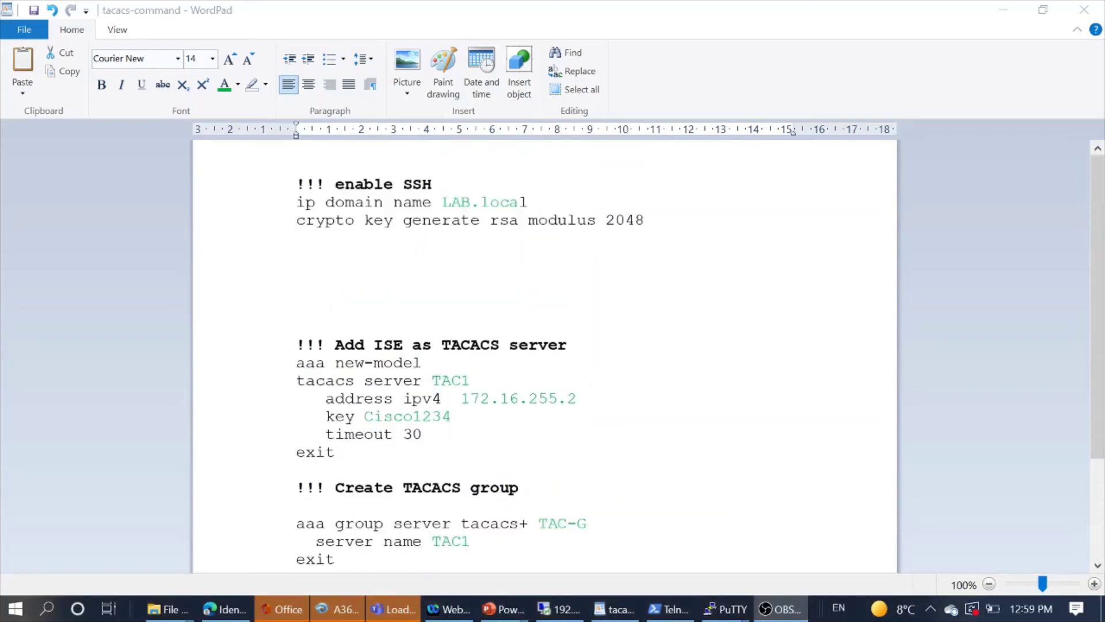
left_click(286, 172)
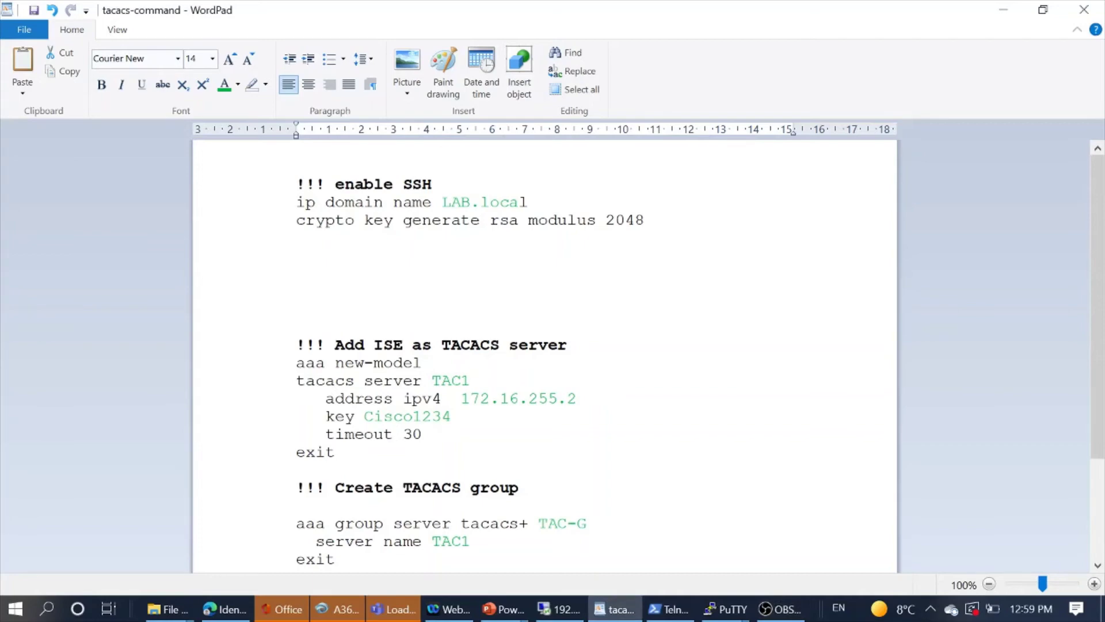
left_click_drag(296, 178, 384, 526)
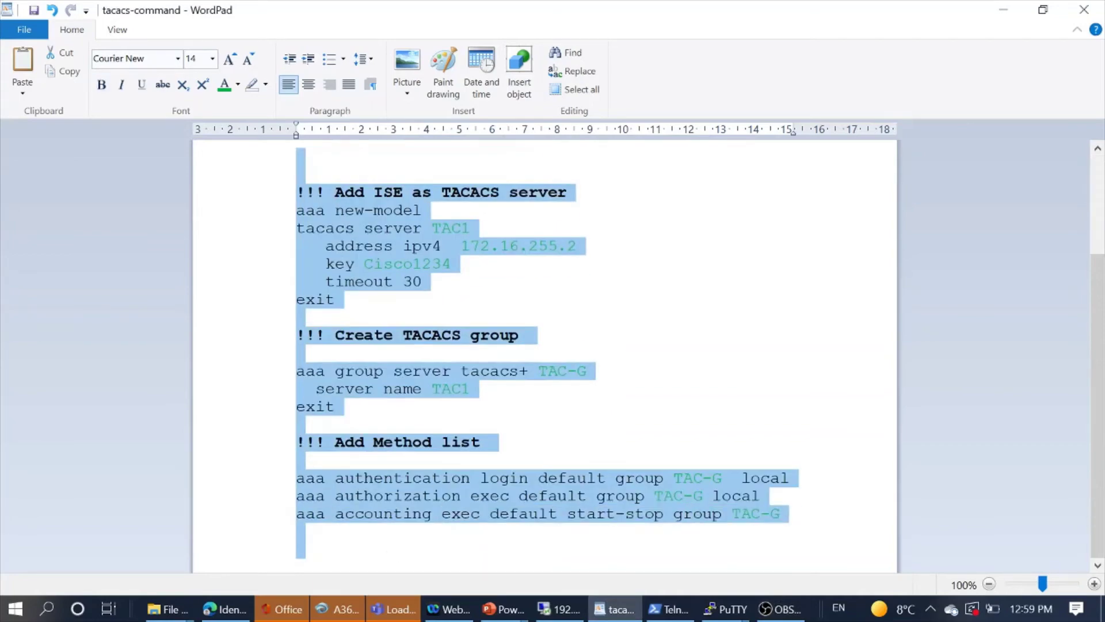
right_click(409, 382)
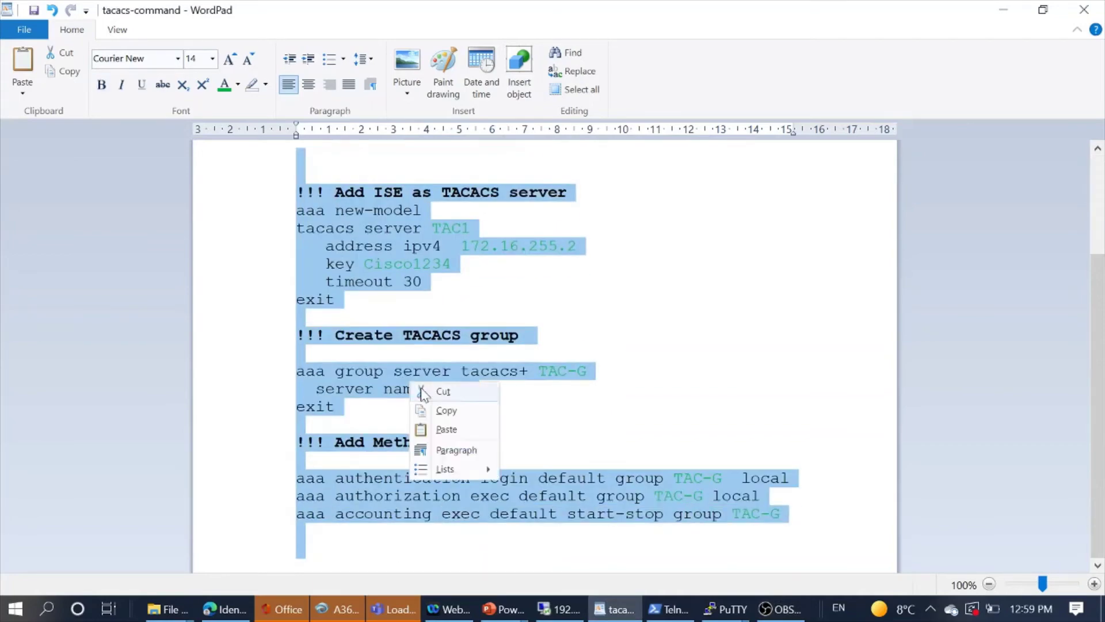
left_click(440, 411)
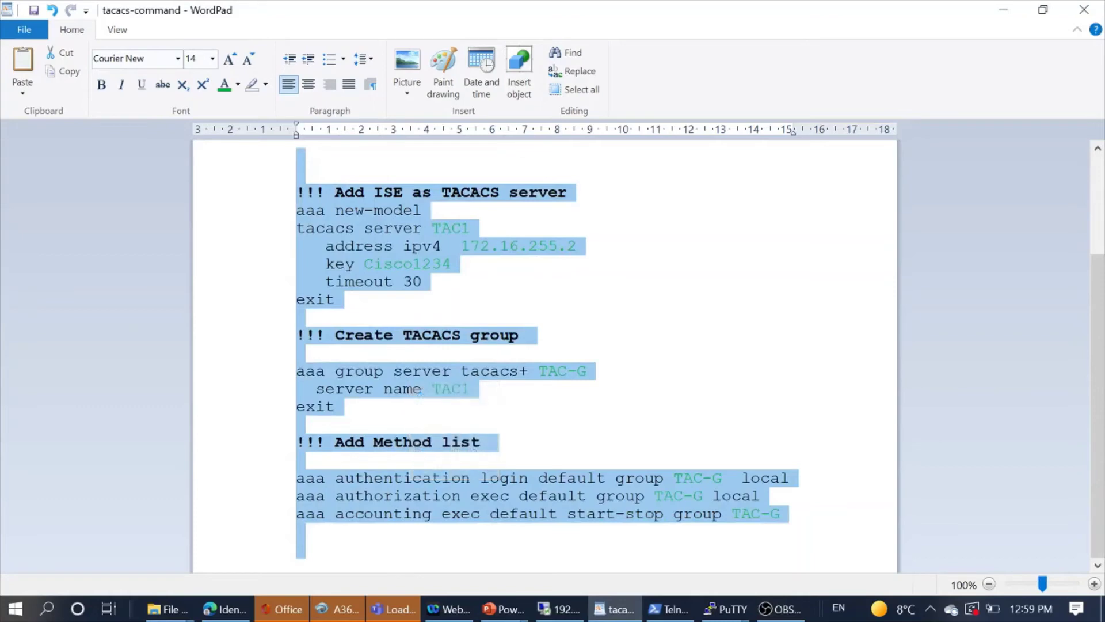
Paste the copied SSH, TAC1, TAC-G and AAA commands into SW3's Telnet session under conf t
left_click(671, 615)
left_click(562, 403)
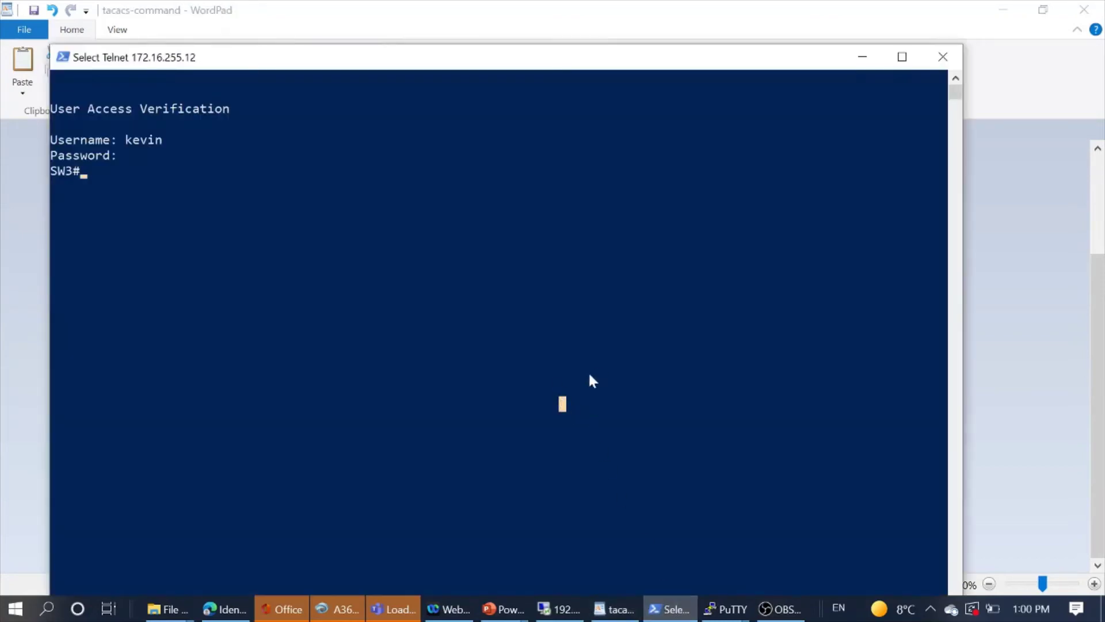
type("conf t")
key("Return")
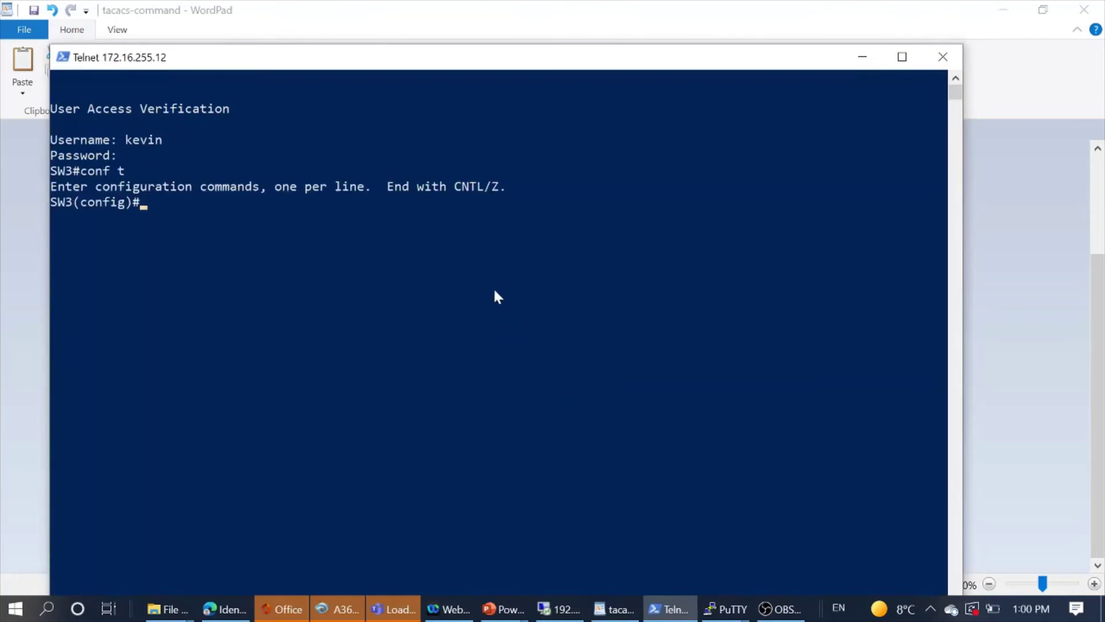
right_click(495, 291)
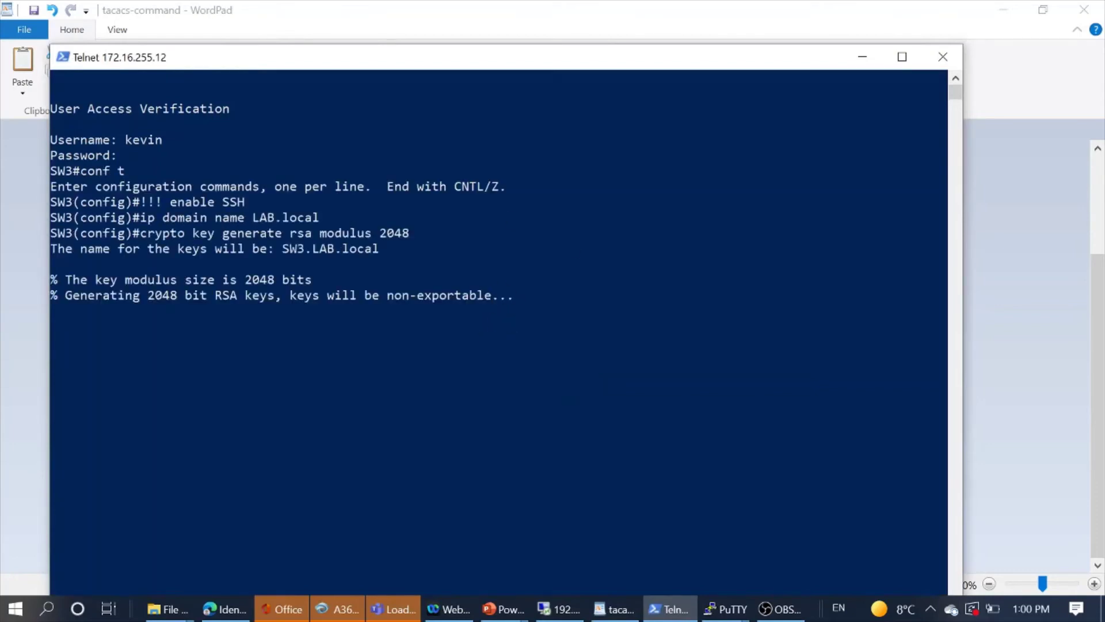
left_click(443, 255)
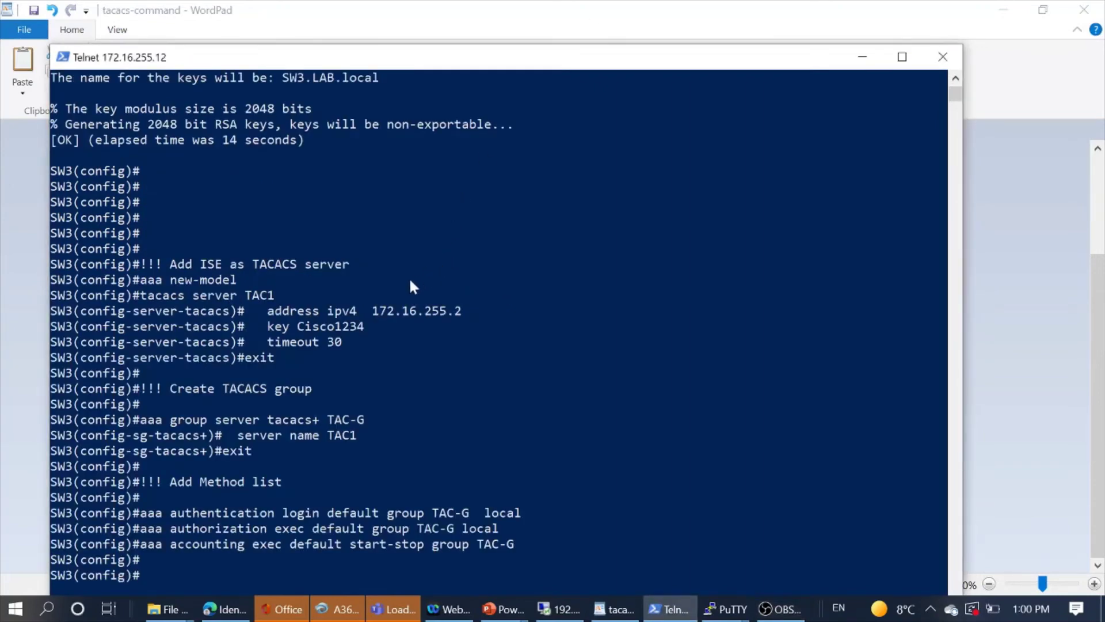
mouse_move(727, 609)
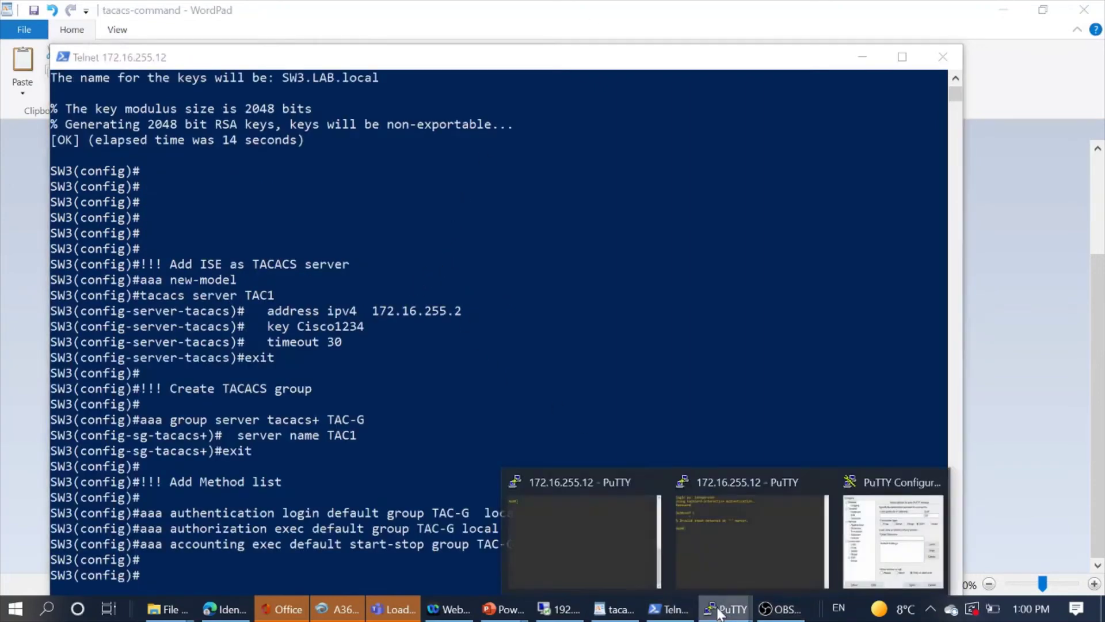
SSH to SW3 at 172.16.255.12, accept the host key, and log in as labadmin
left_click(856, 549)
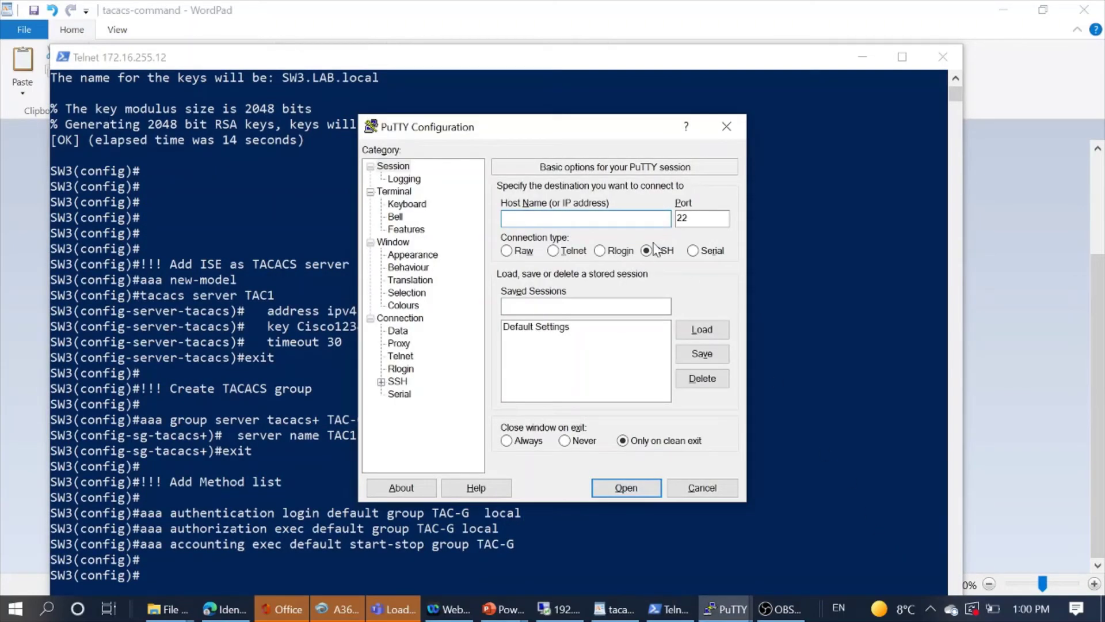
type("172.")
type("16.255.12")
key("Return")
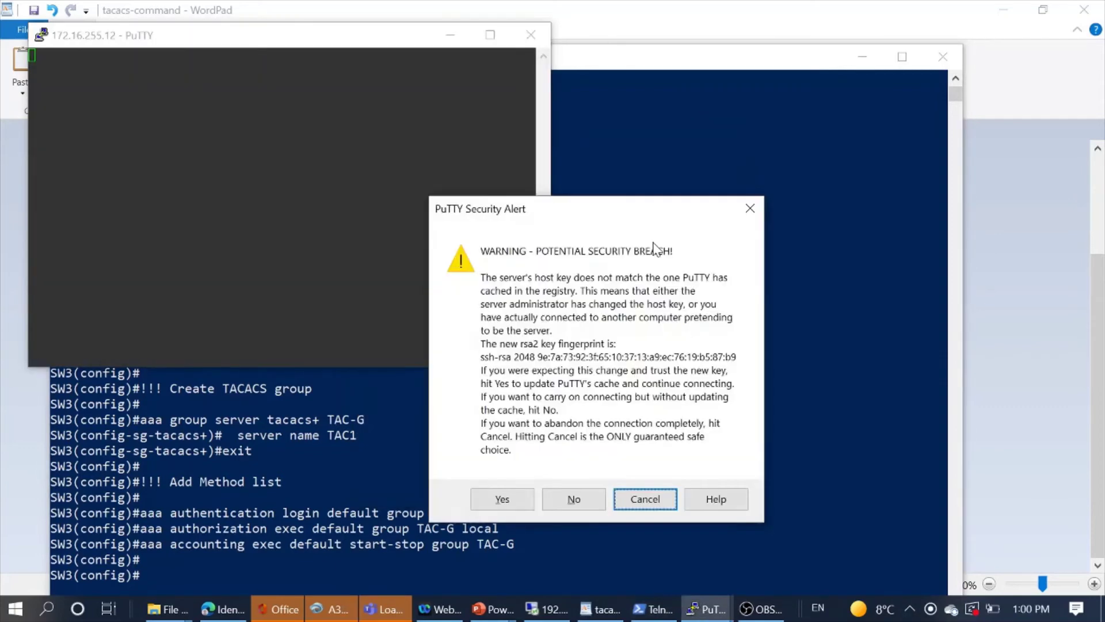
left_click(499, 504)
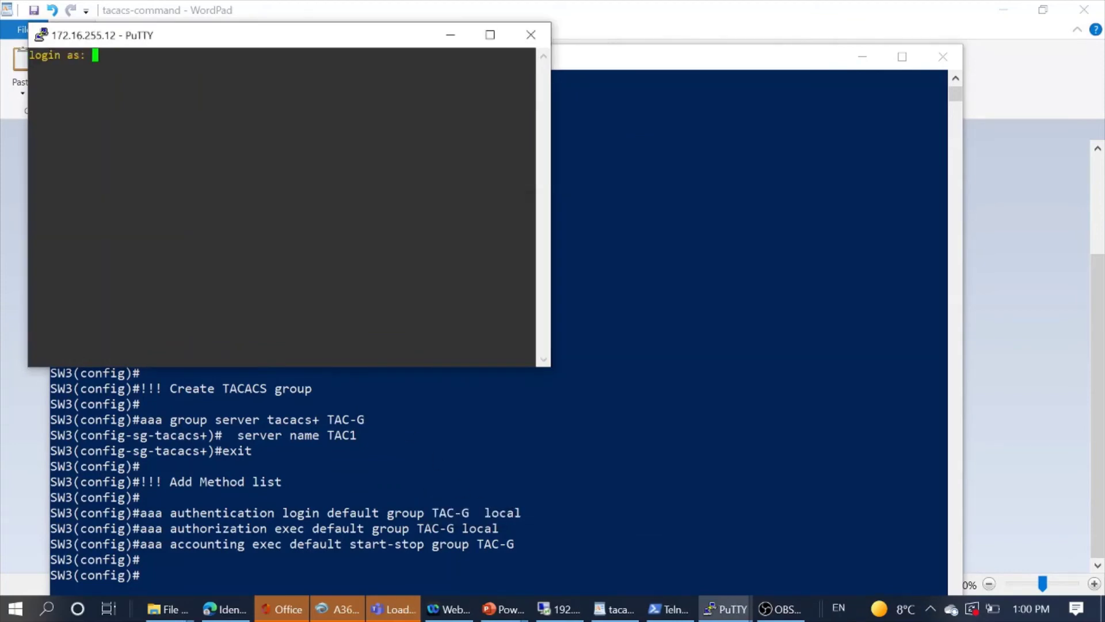
type("labadmin")
key("Return")
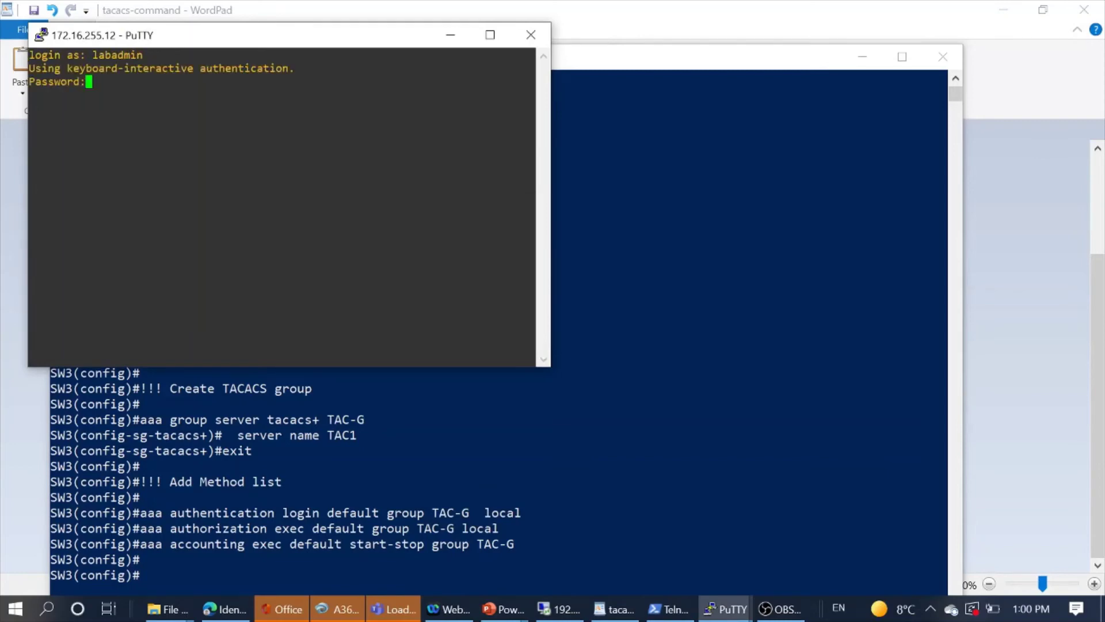
key("Return")
Enter configuration mode as labadmin and list the available commands with '?'
type("conf t")
key("Return")
type("?")
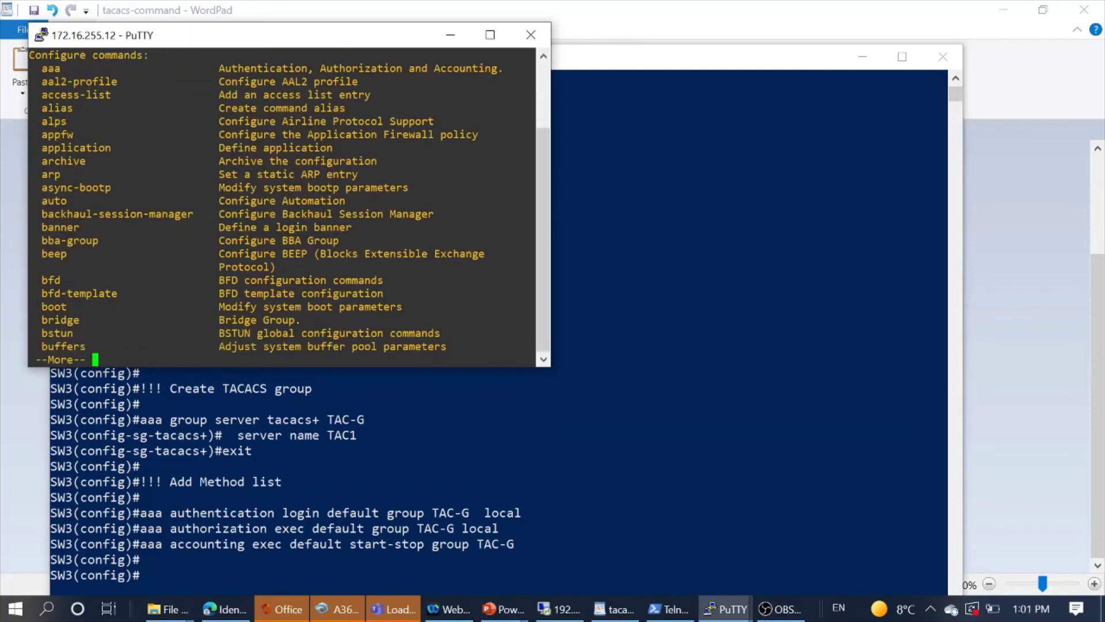
right_click(192, 39)
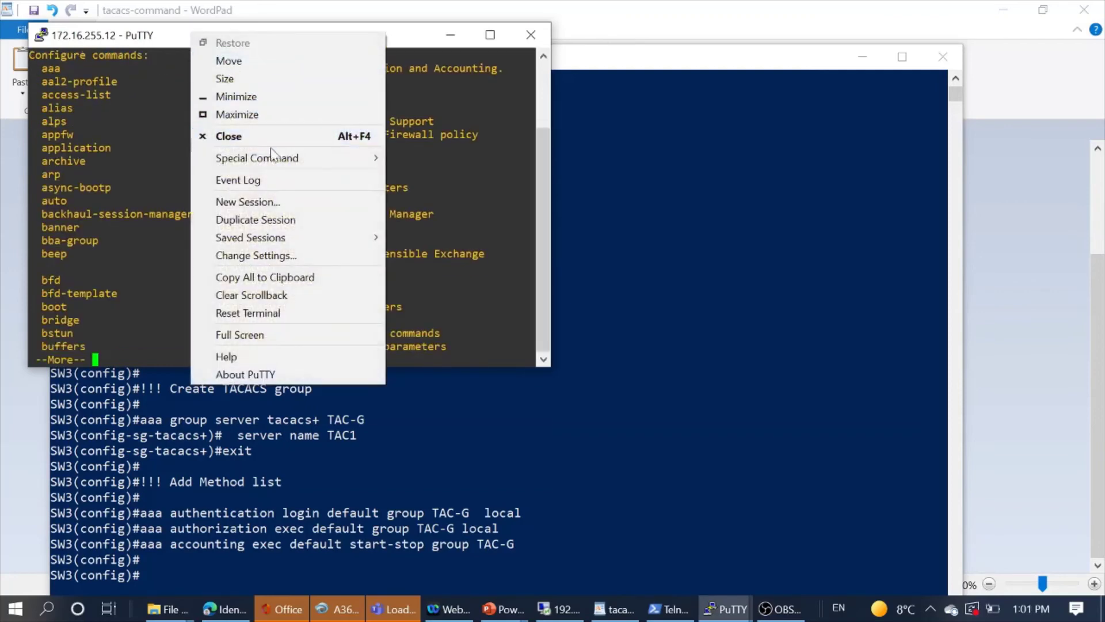
Log in to 172.16.255.12 as laboperator and confirm 'conf t' is rejected as invalid input
left_click(281, 203)
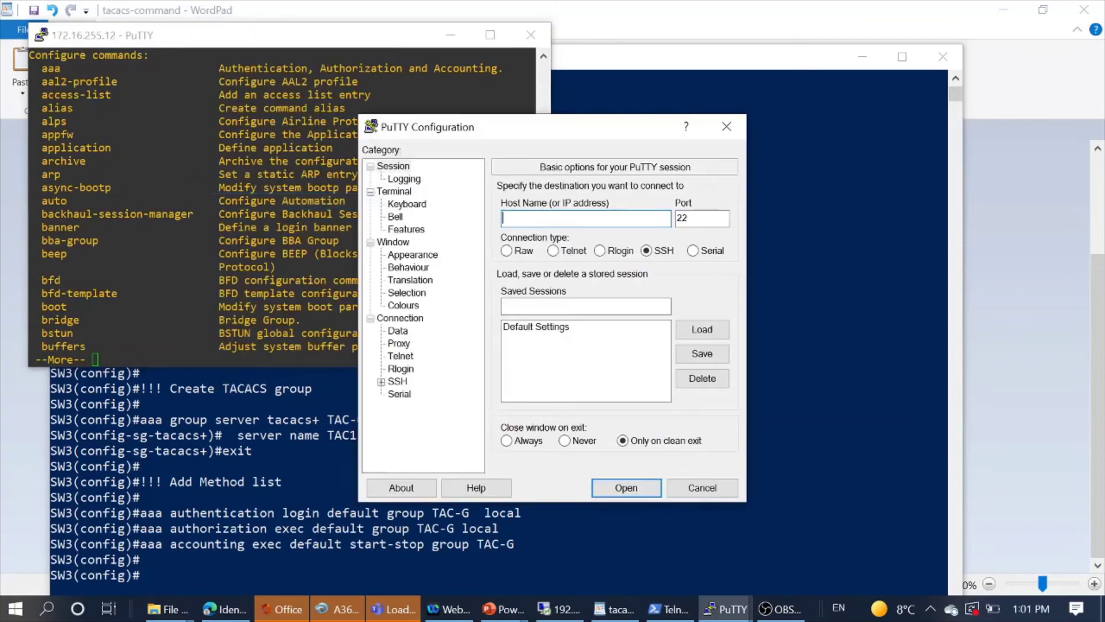
type("172.16.255.12")
key("Return")
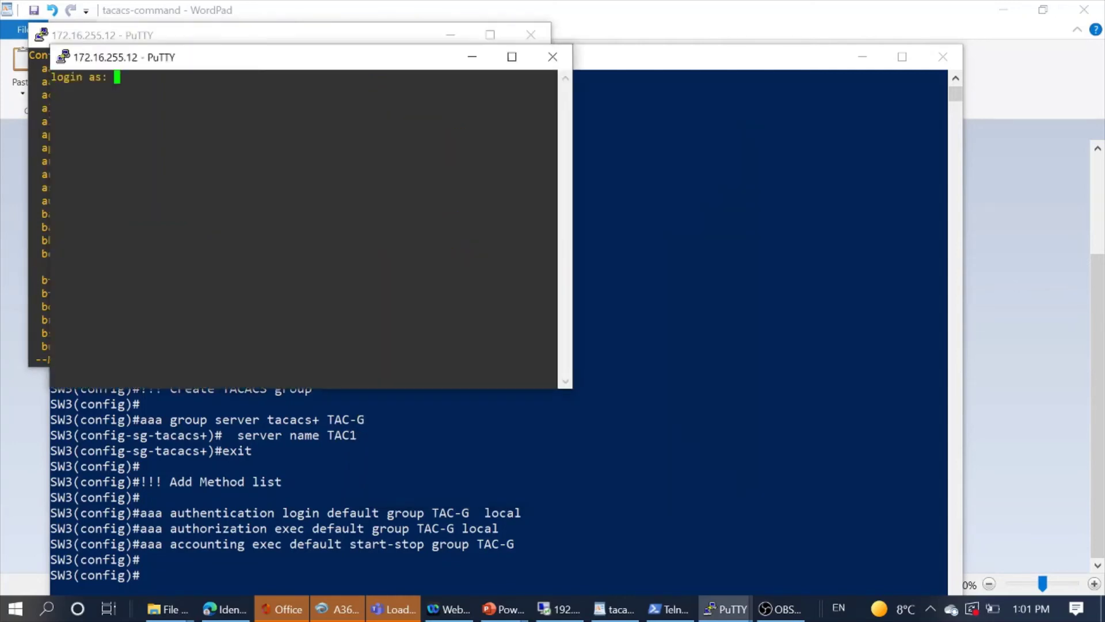
type("laboperator")
key("Return")
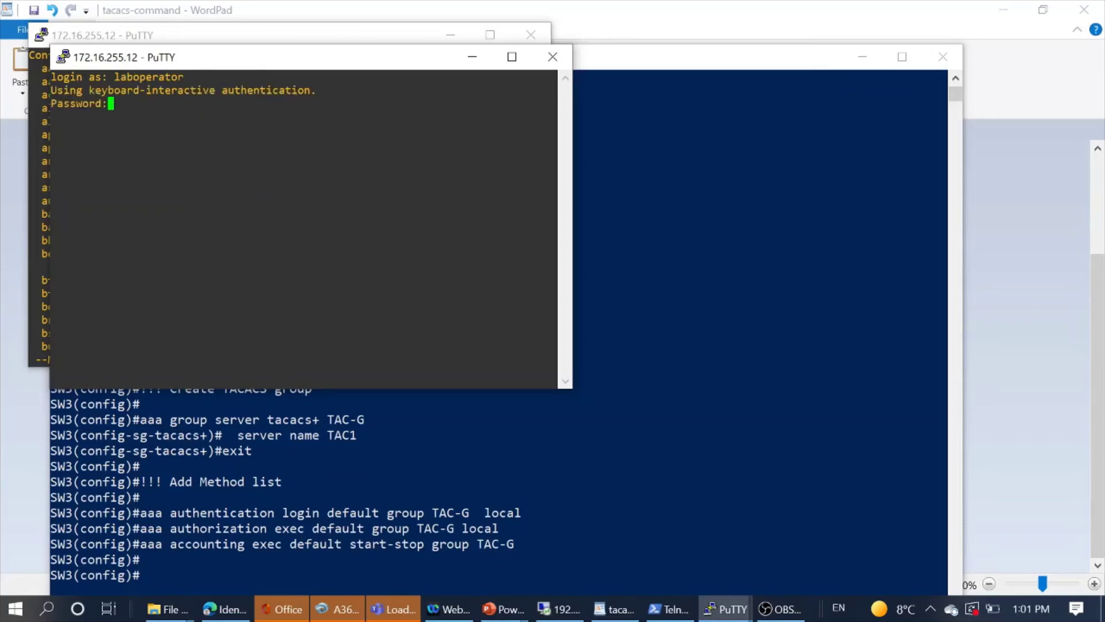
key("Return")
type("conf t")
key("Return")
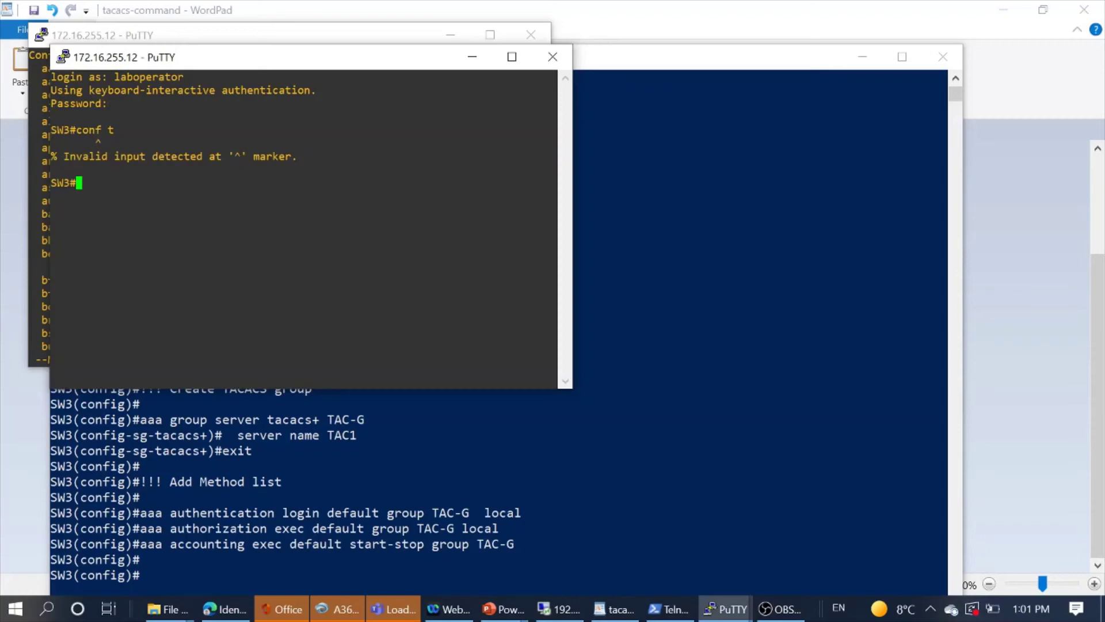
left_click_drag(393, 60, 507, 65)
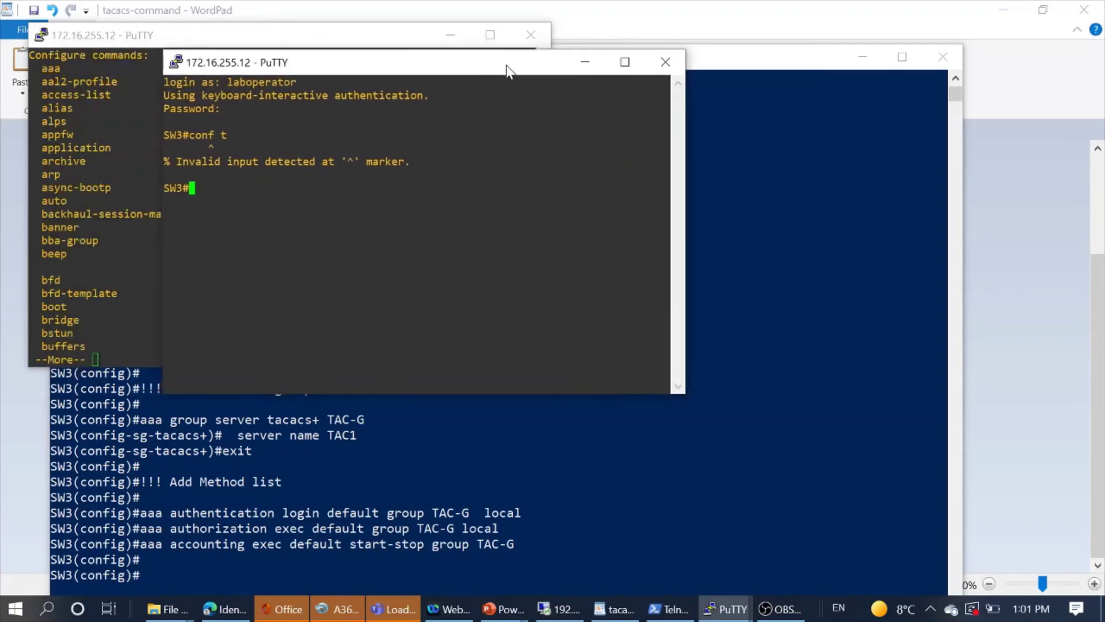
Attempt a third SSH login to 172.16.255.12 as kayvan, which returns Access denied
right_click(507, 69)
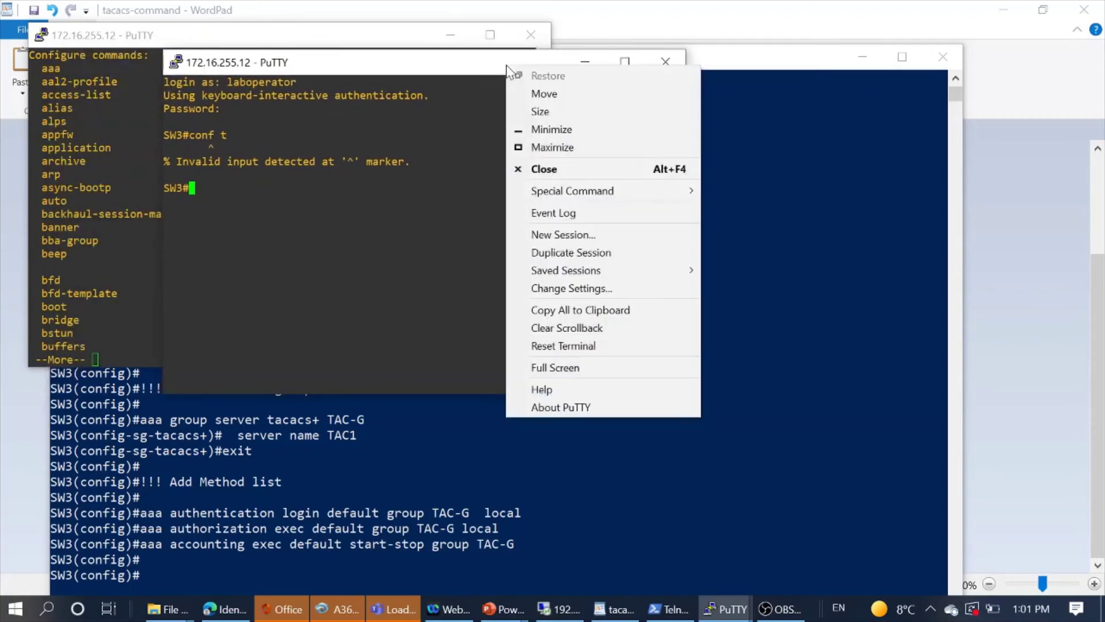
left_click(569, 236)
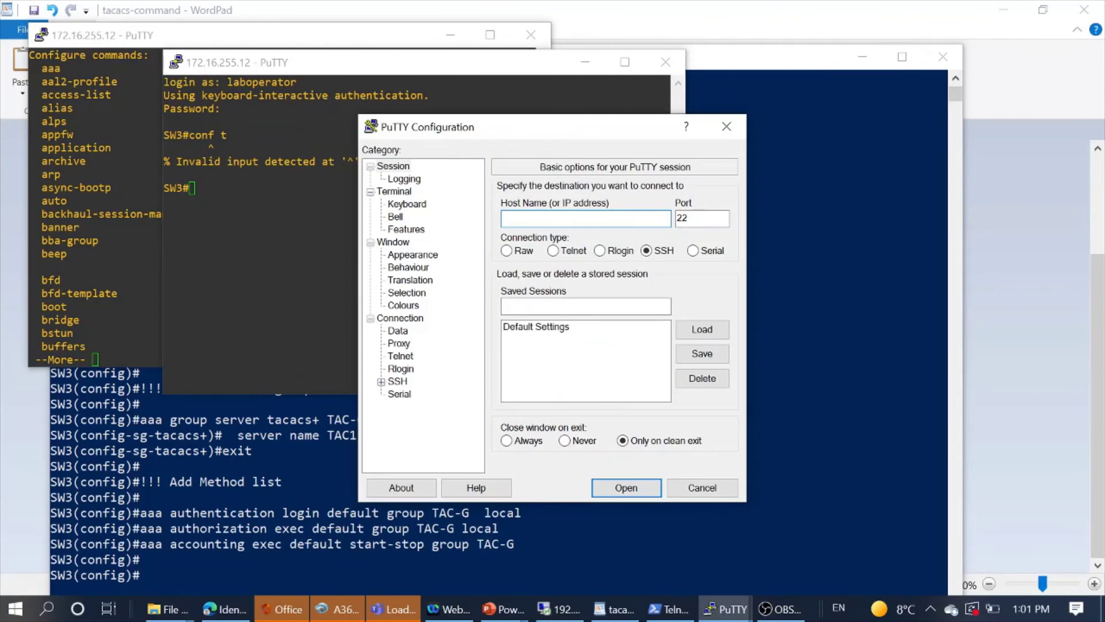
type("172.16.255.12")
key("Return")
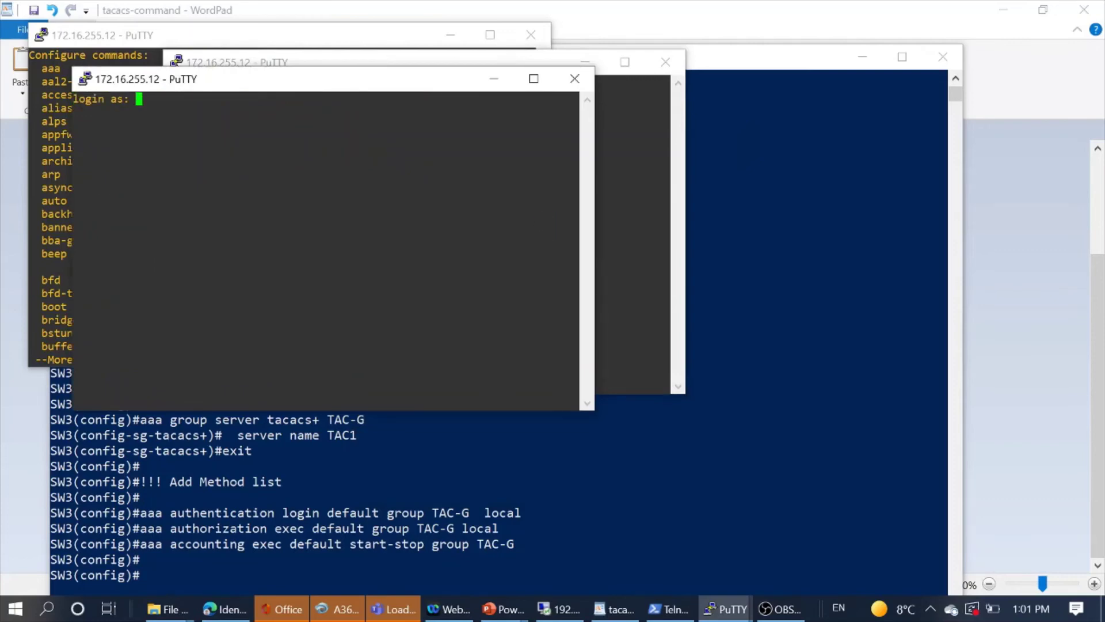
left_click_drag(386, 87, 686, 106)
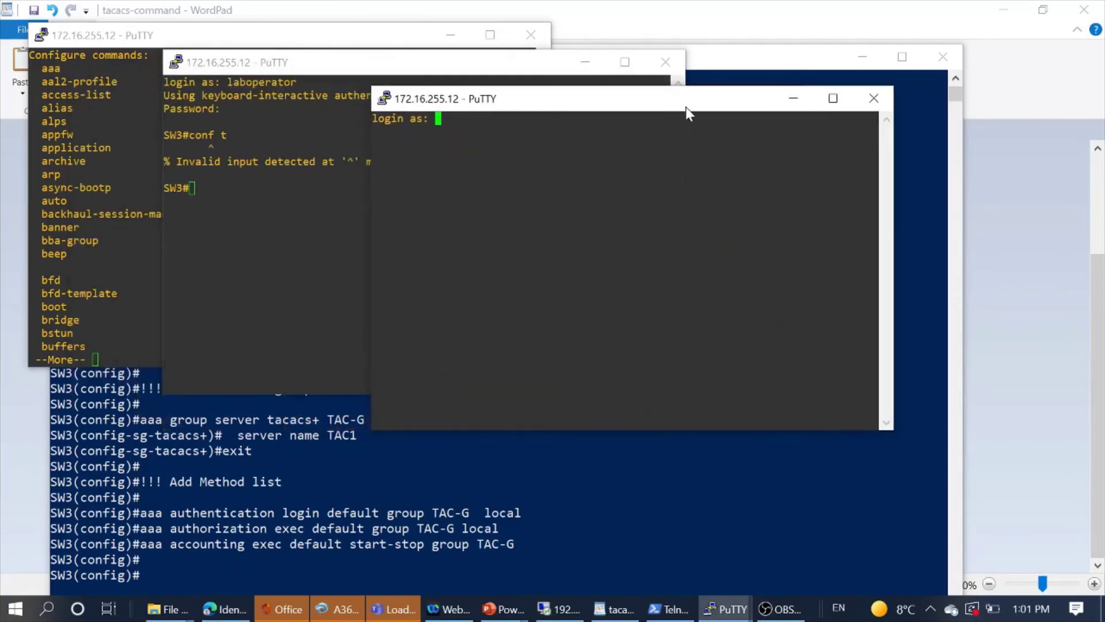
type("kayvan")
key("Return")
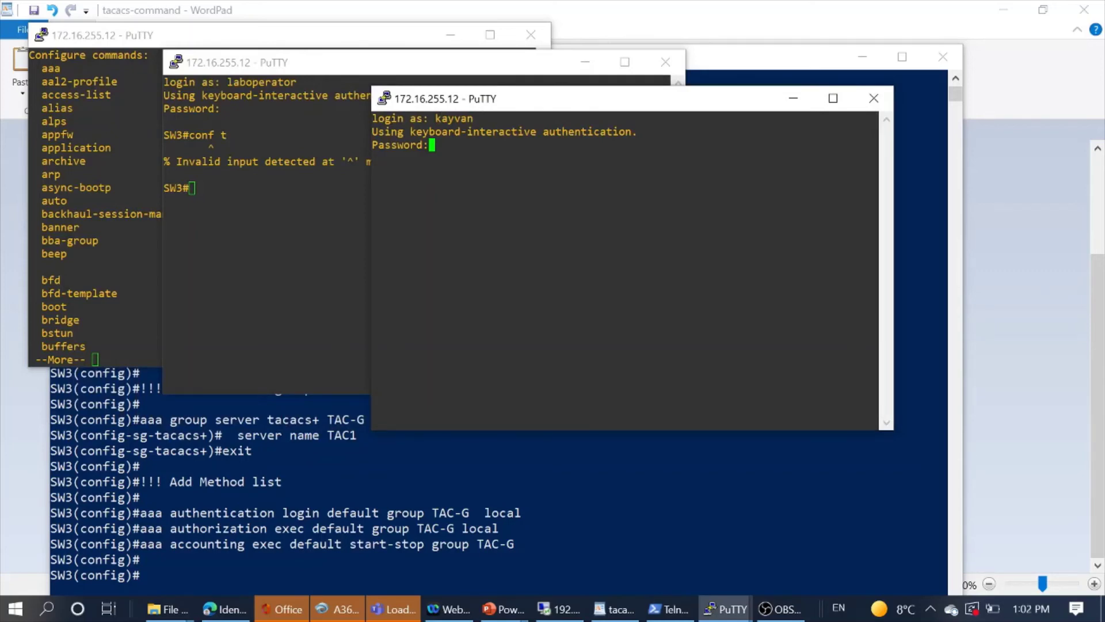
key("Return")
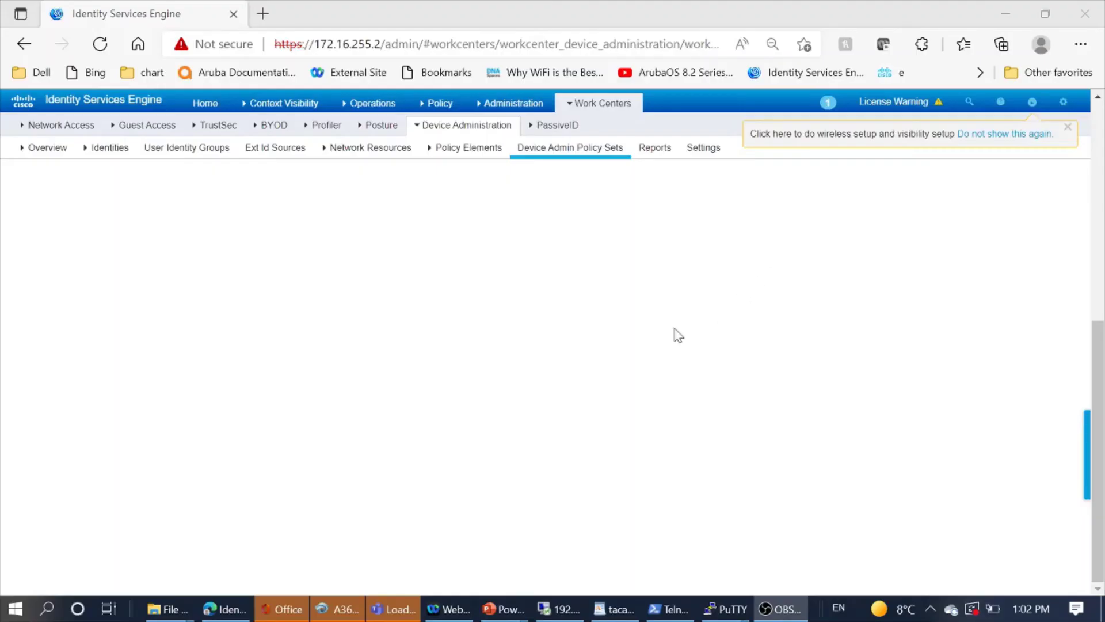
mouse_move(368, 103)
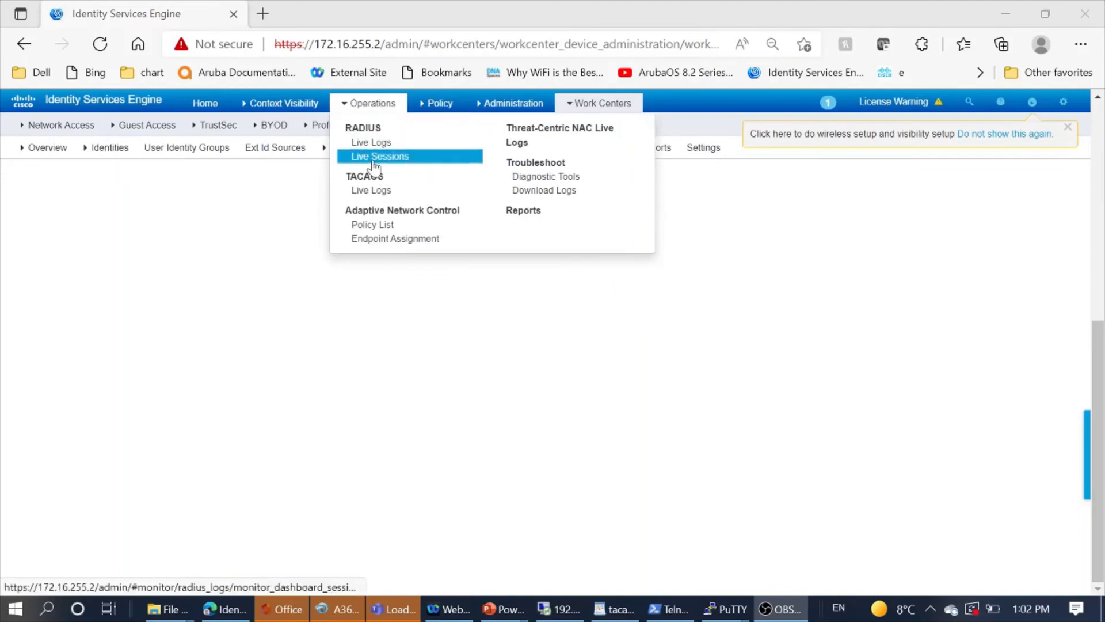
Review kayvan's failed TACACS authentication detail showing the DenyAccess shell profile
left_click(374, 191)
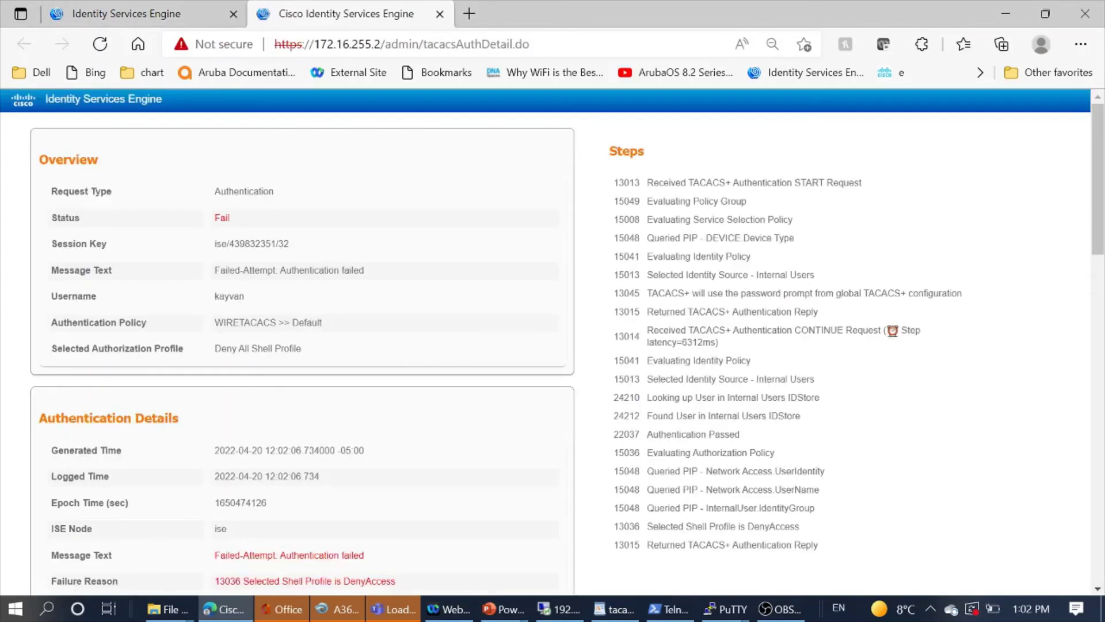
scroll(286, 395, "down", 3)
scroll(286, 394, "down", 1)
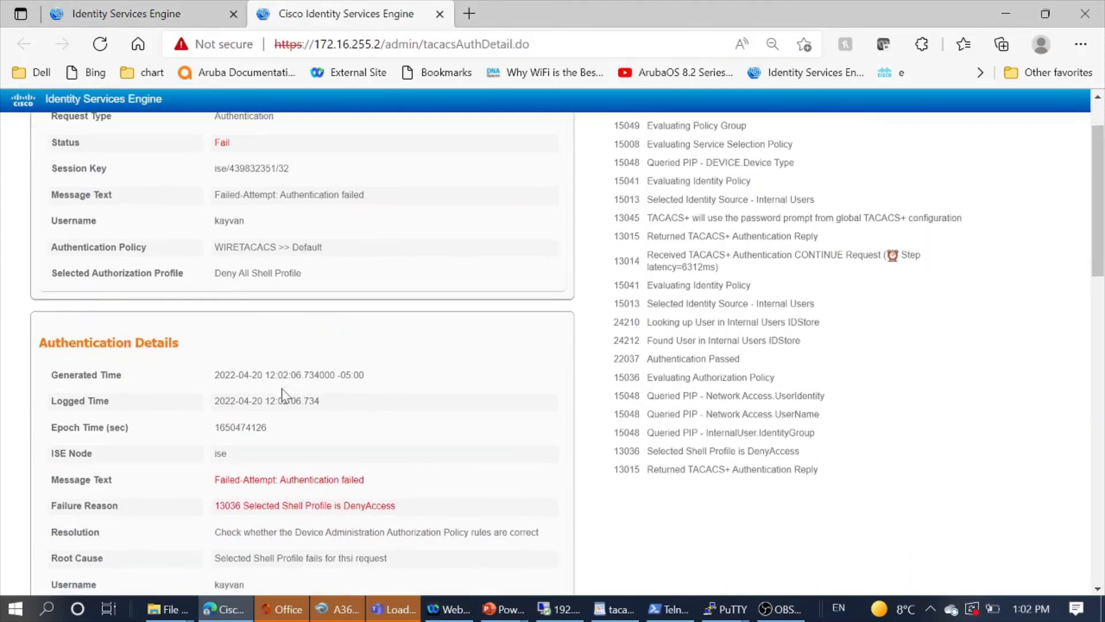
scroll(286, 395, "down", 1)
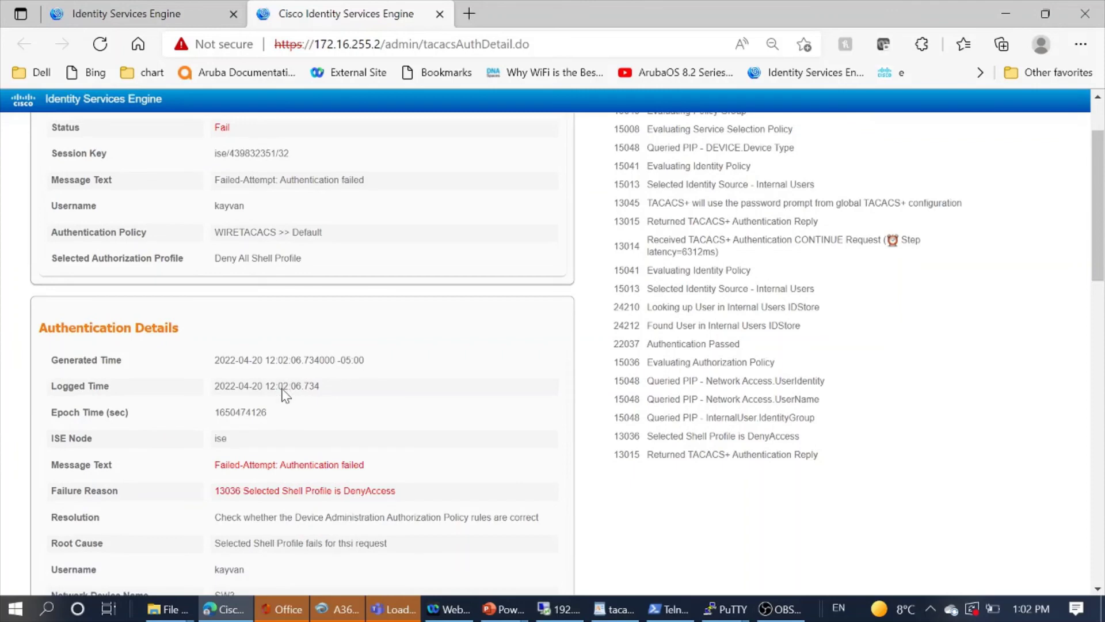
scroll(378, 434, "down", 1)
scroll(412, 378, "up", 3)
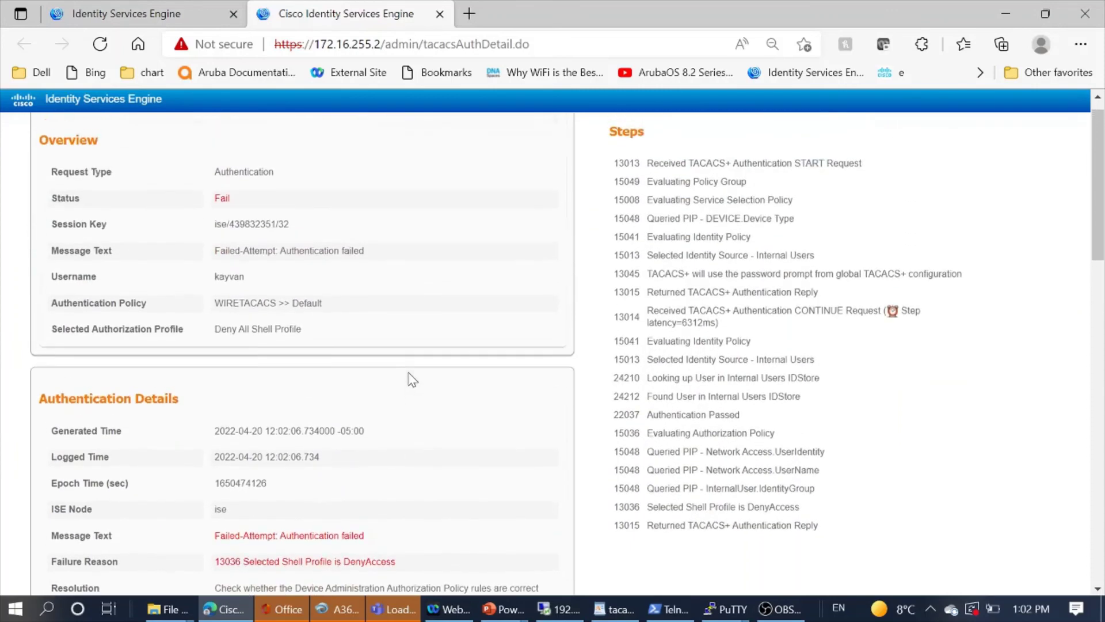
scroll(412, 380, "down", 3)
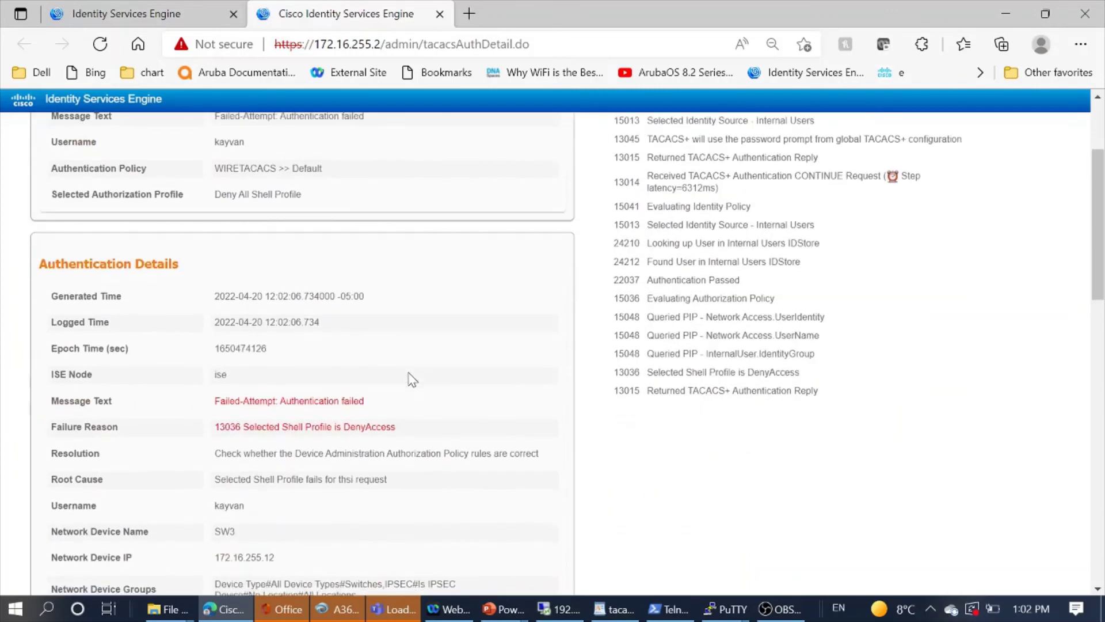
scroll(412, 380, "down", 3)
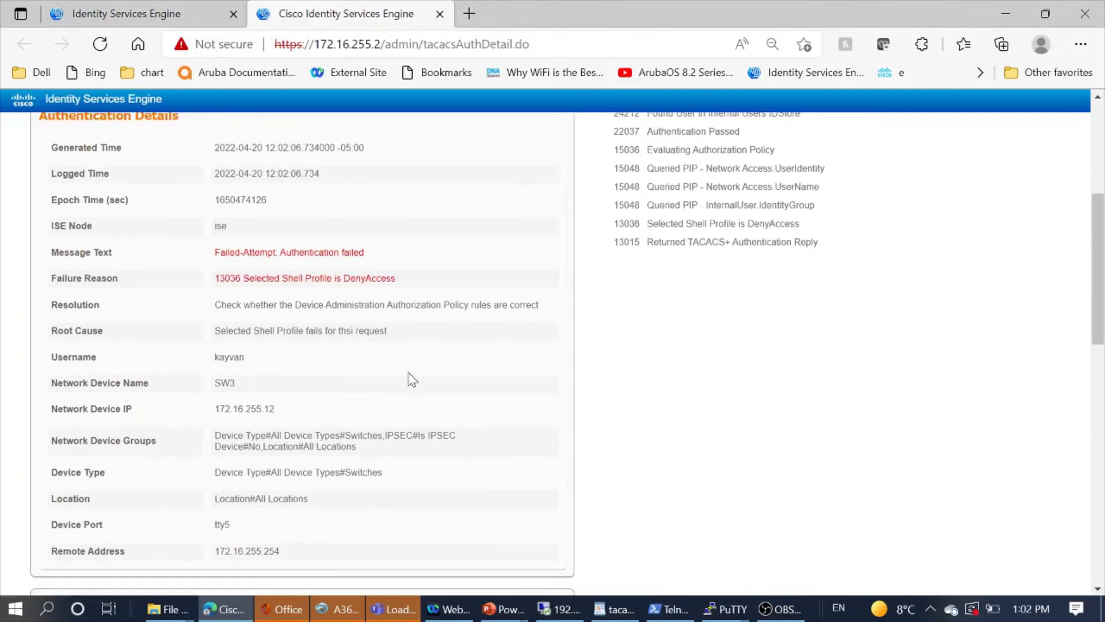
scroll(412, 380, "up", 5)
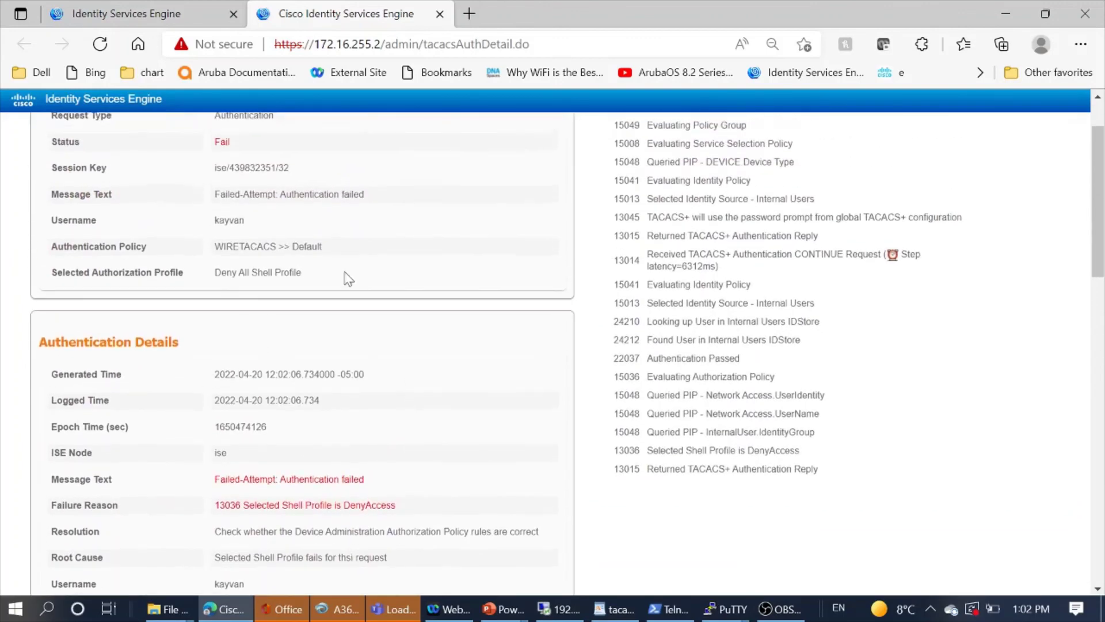
Review laboperator's passed authorization: RO_USER rule, LAB_RO_Profile, privilege level 5
left_click(151, 9)
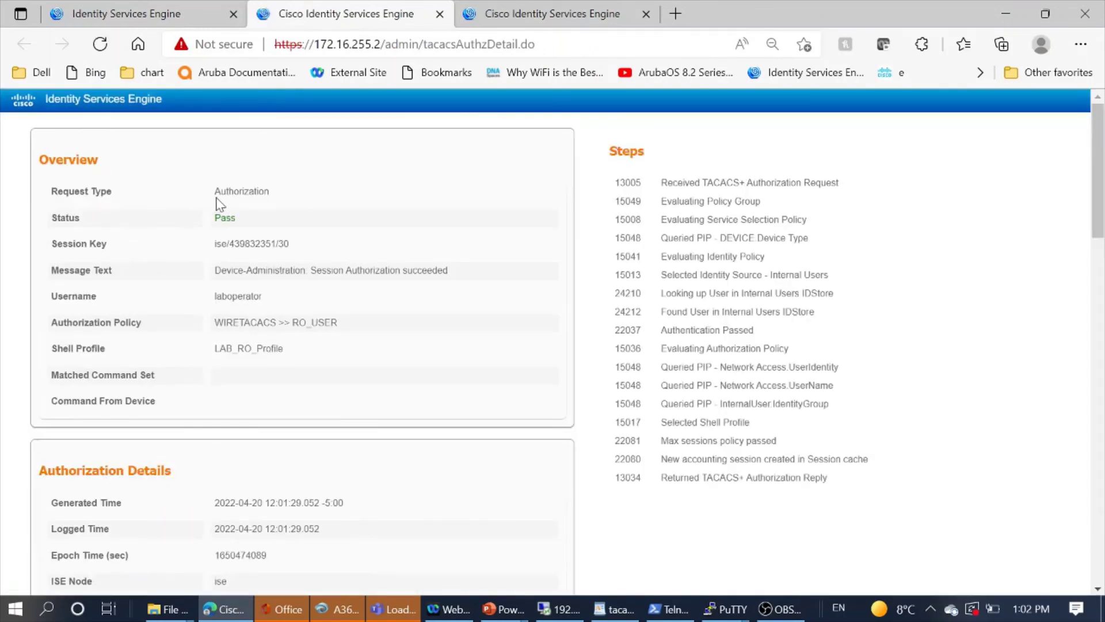
scroll(236, 219, "down", 1)
scroll(552, 346, "down", 3)
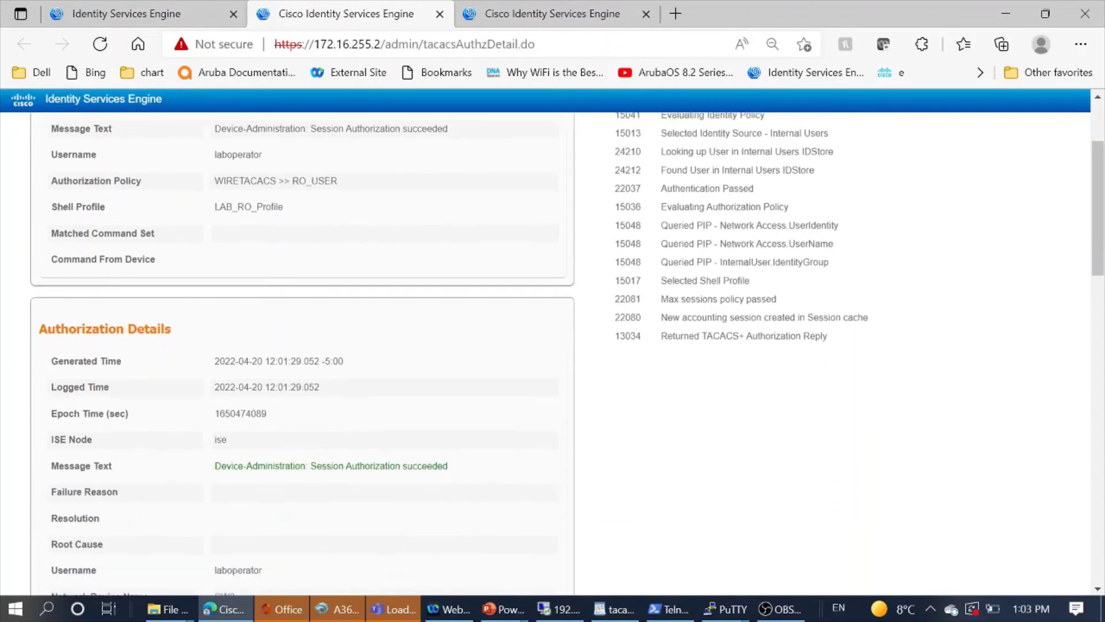
scroll(552, 346, "down", 2)
scroll(552, 345, "down", 1)
scroll(552, 346, "down", 5)
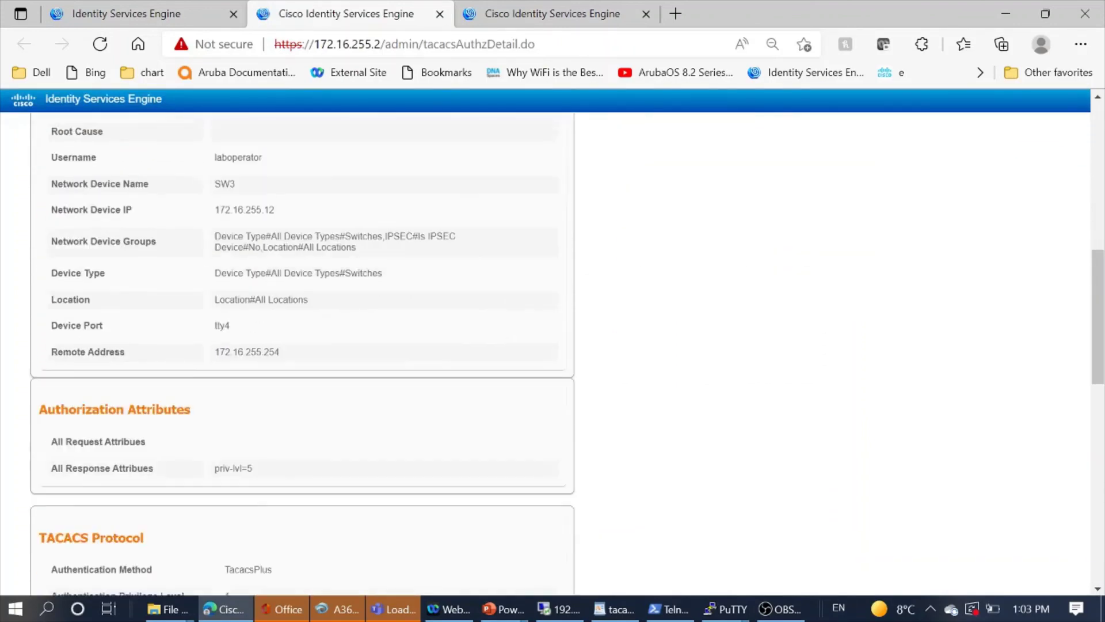
scroll(518, 296, "up", 9)
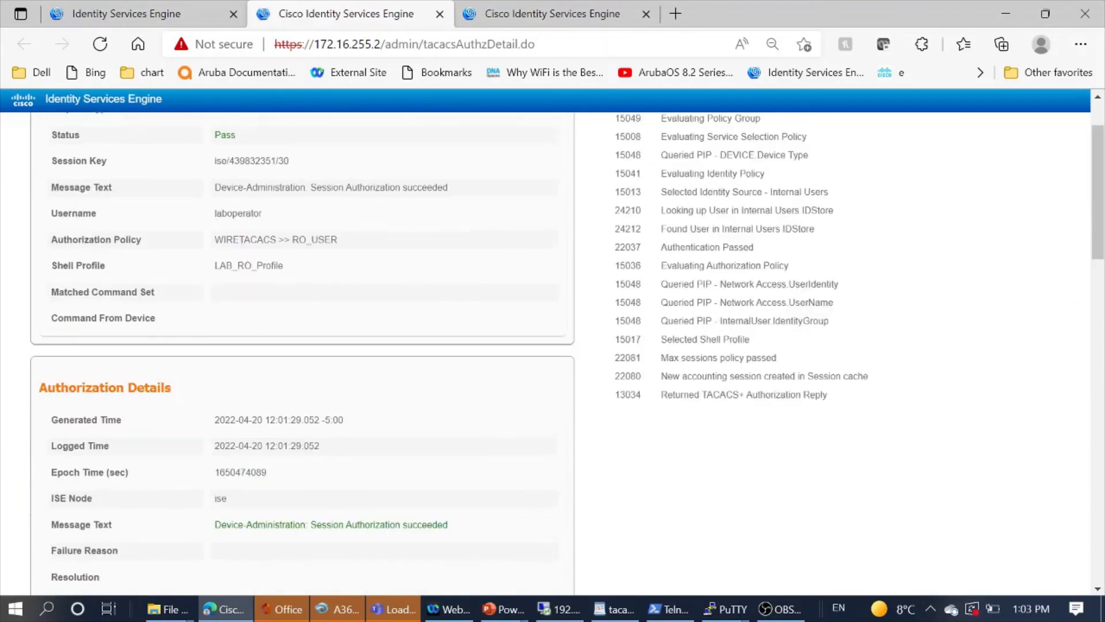
scroll(518, 297, "up", 2)
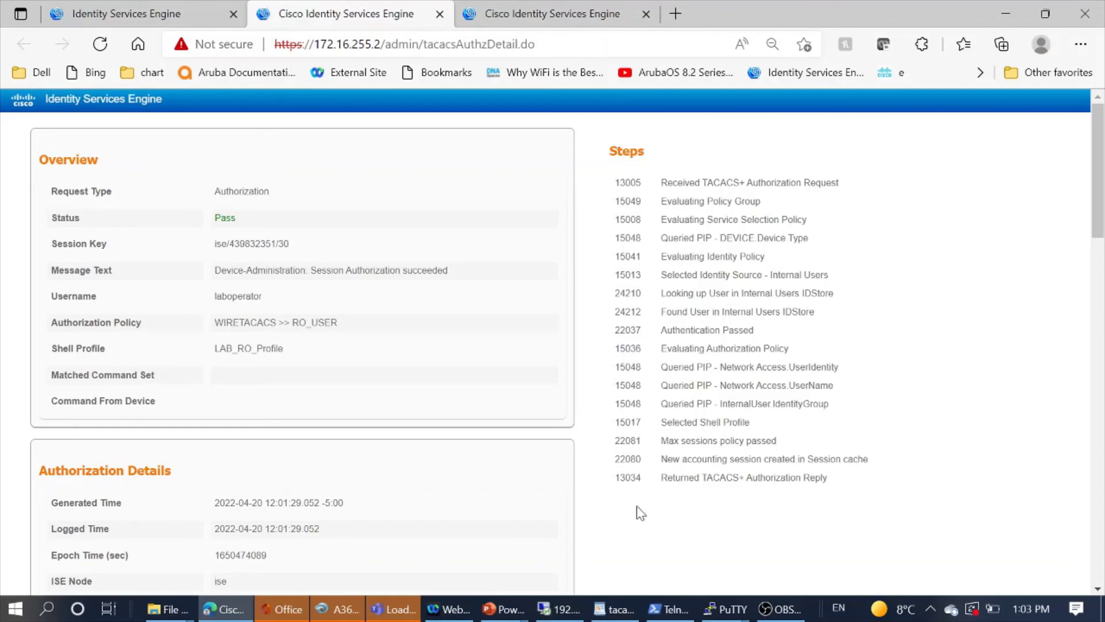
Scroll through the tacacs-command notes covering the TAC1 server, TAC-G group and AAA method lists
left_click(613, 609)
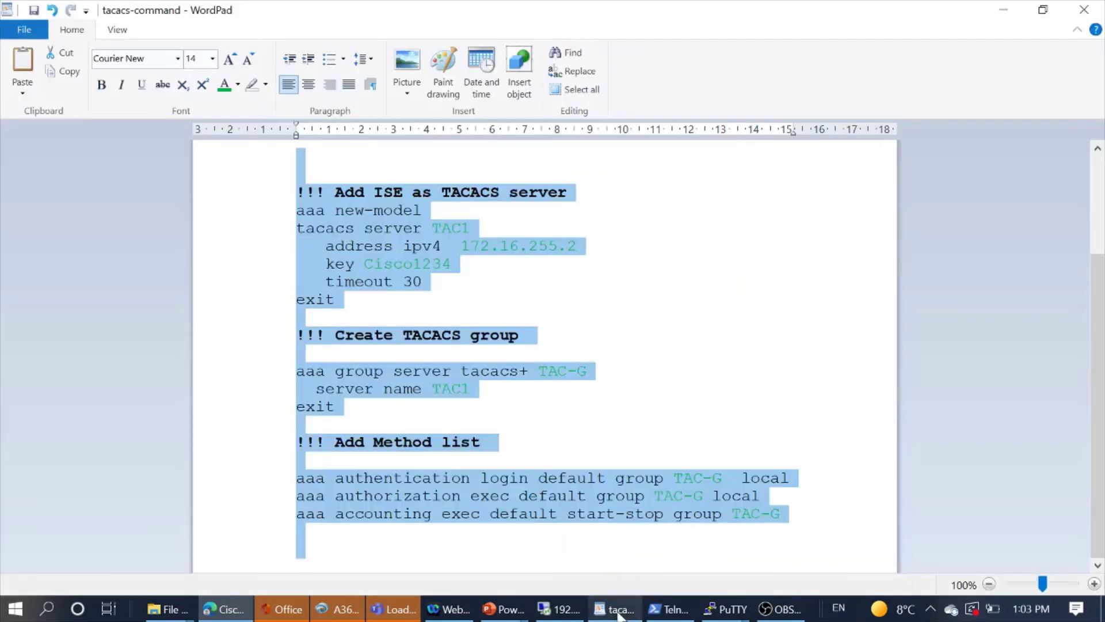
scroll(541, 357, "up", 3)
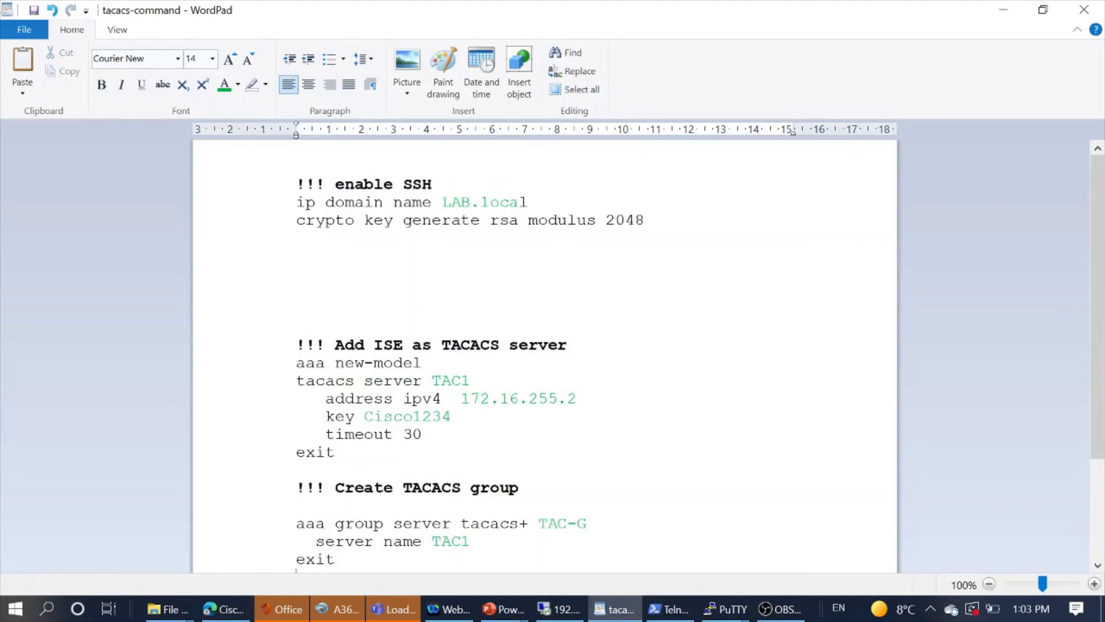
scroll(541, 357, "down", 1)
scroll(541, 357, "down", 1)
scroll(541, 357, "down", 1)
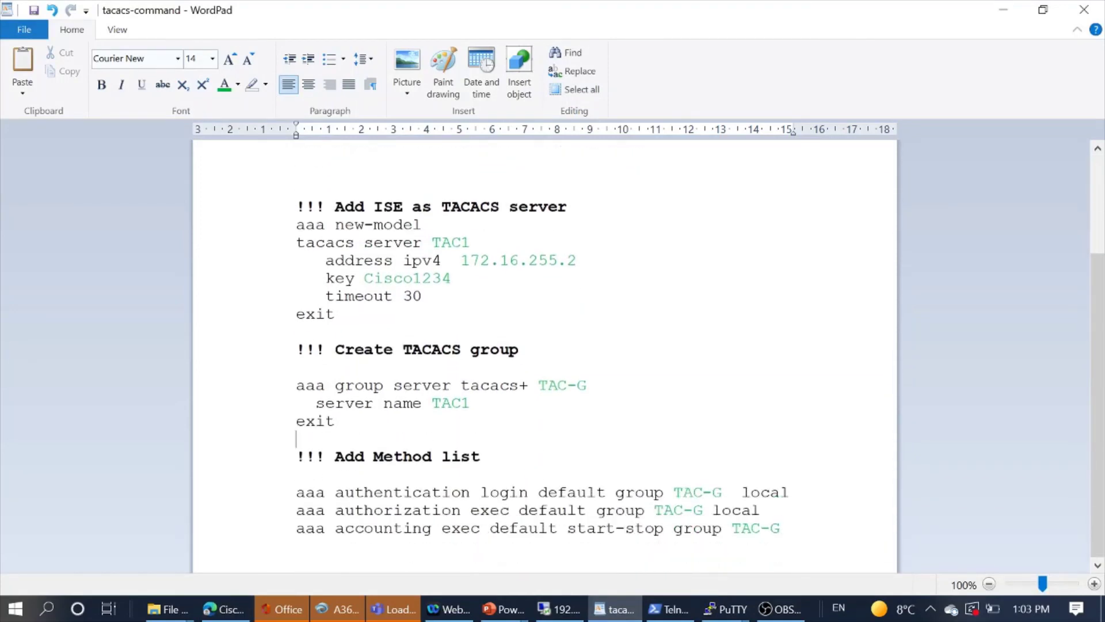